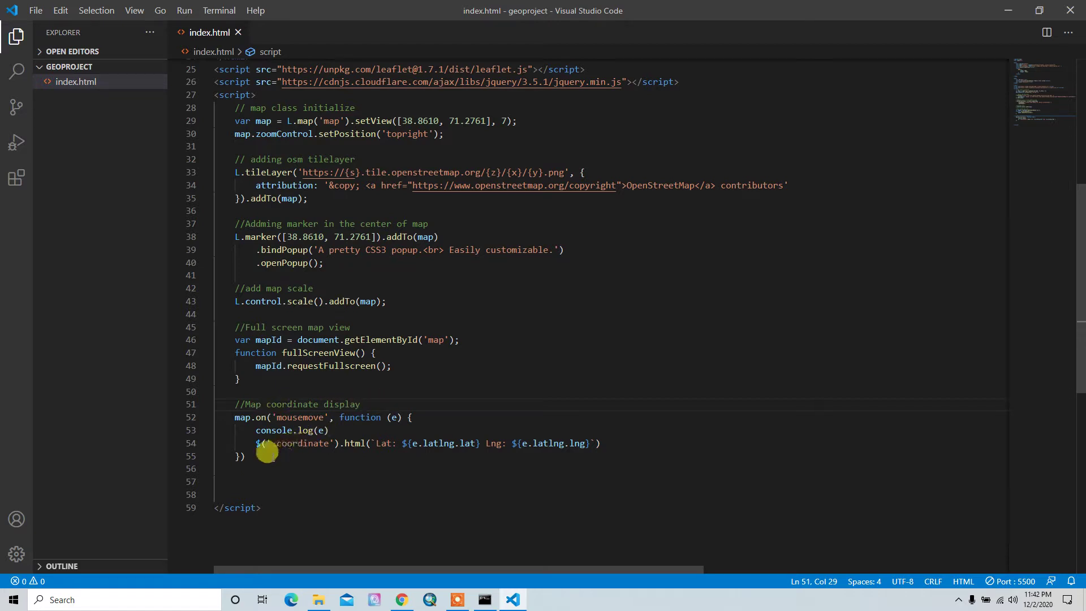
Add blank lines below the mousemove coordinate code to start a '// Map print' comment.
{"action": "left_click", "coordinate": [262, 454]}
{"action": "key", "text": "Return"}
{"action": "key", "text": "Return"}
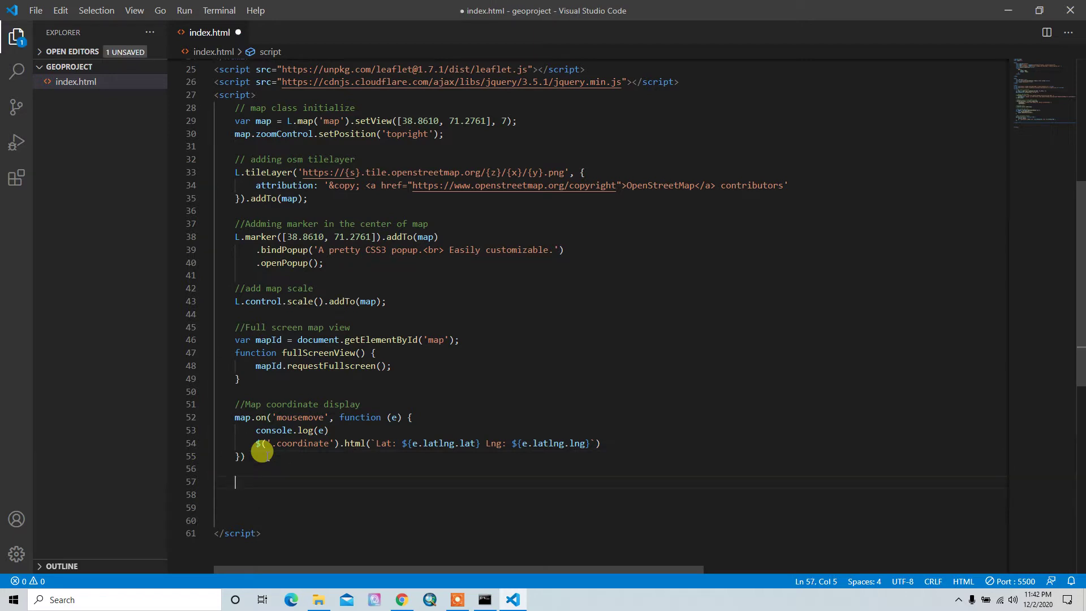
{"action": "type", "text": "//"}
{"action": "type", "text": " Map print"}
{"action": "scroll", "coordinate": [368, 300], "scroll_direction": "up", "scroll_amount": 1}
{"action": "scroll", "coordinate": [368, 300], "scroll_direction": "up", "scroll_amount": 2}
{"action": "scroll", "coordinate": [368, 300], "scroll_direction": "up", "scroll_amount": 2}
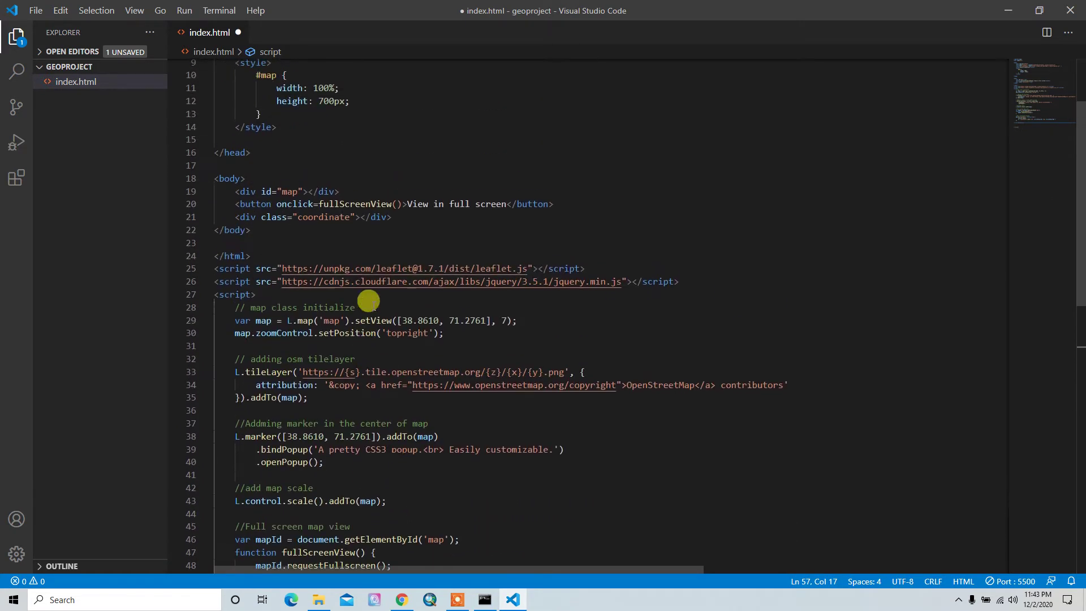
Insert a 'Print map' button with class print-map after the coordinate div.
{"action": "left_click", "coordinate": [399, 212]}
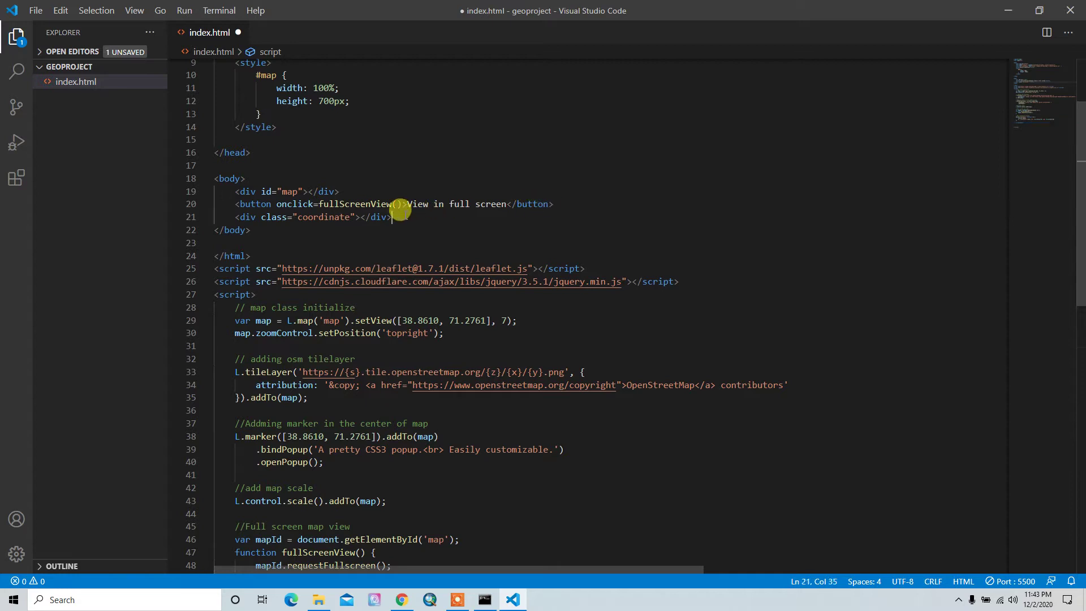
{"action": "key", "text": "Return"}
{"action": "type", "text": "butt"}
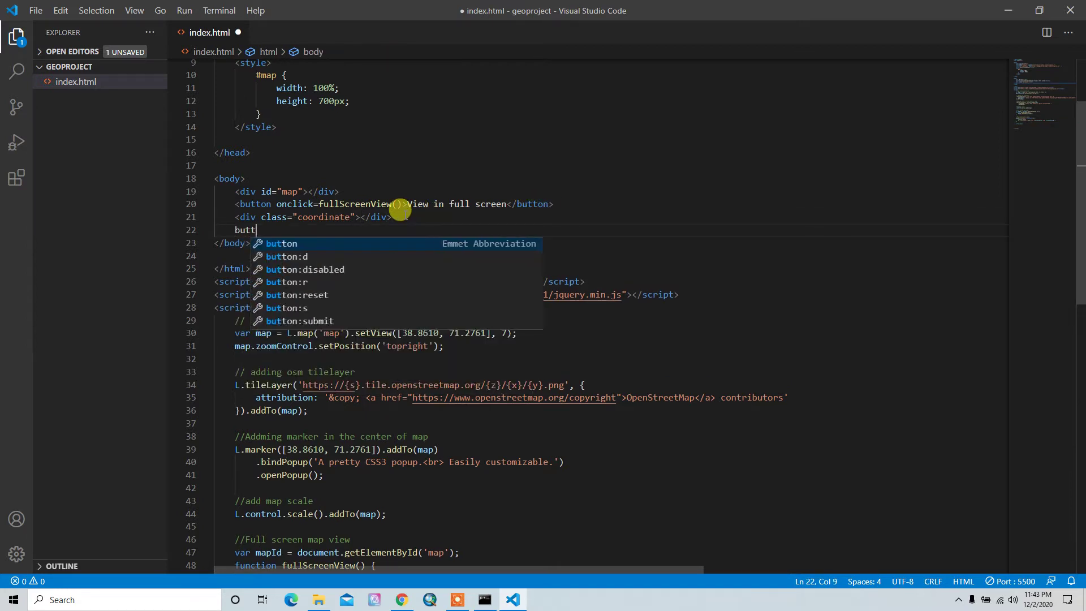
{"action": "type", "text": "on"}
{"action": "key", "text": "Tab"}
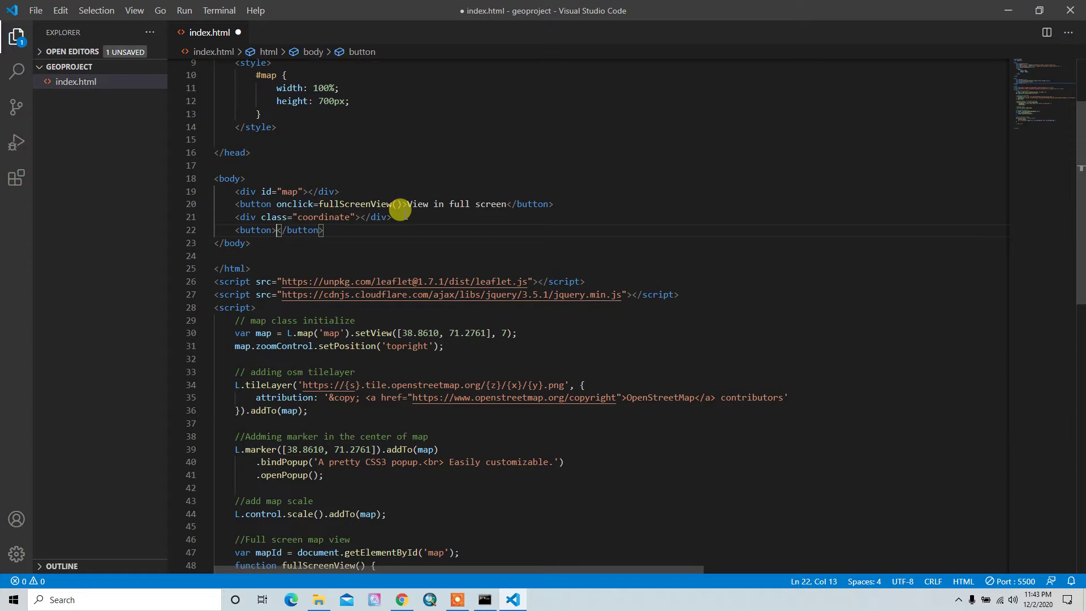
{"action": "key", "text": "ctrl+z"}
{"action": "type", "text": "button"}
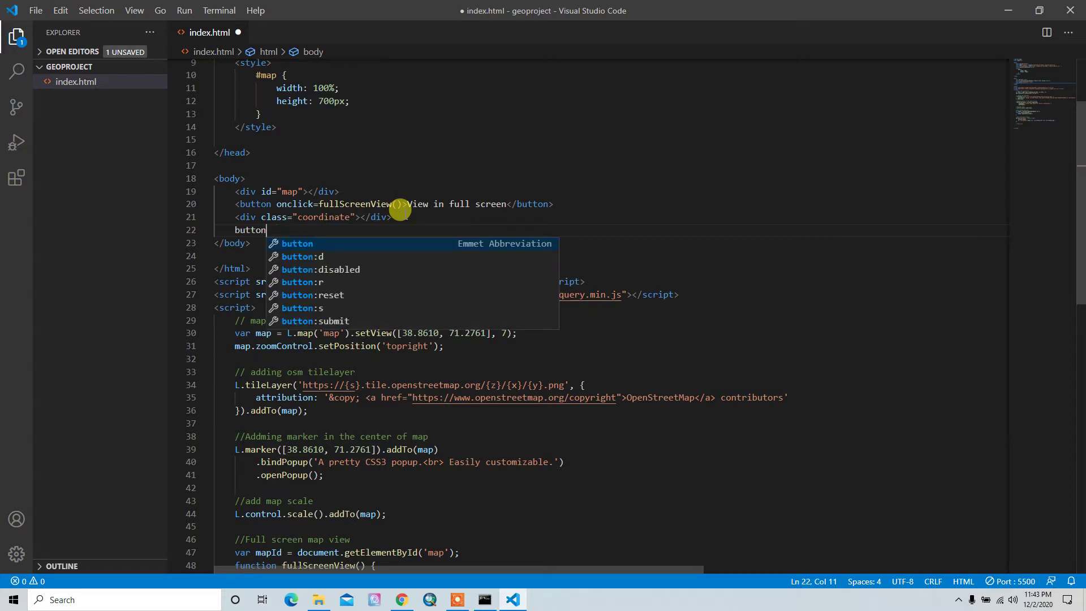
{"action": "type", "text": "."}
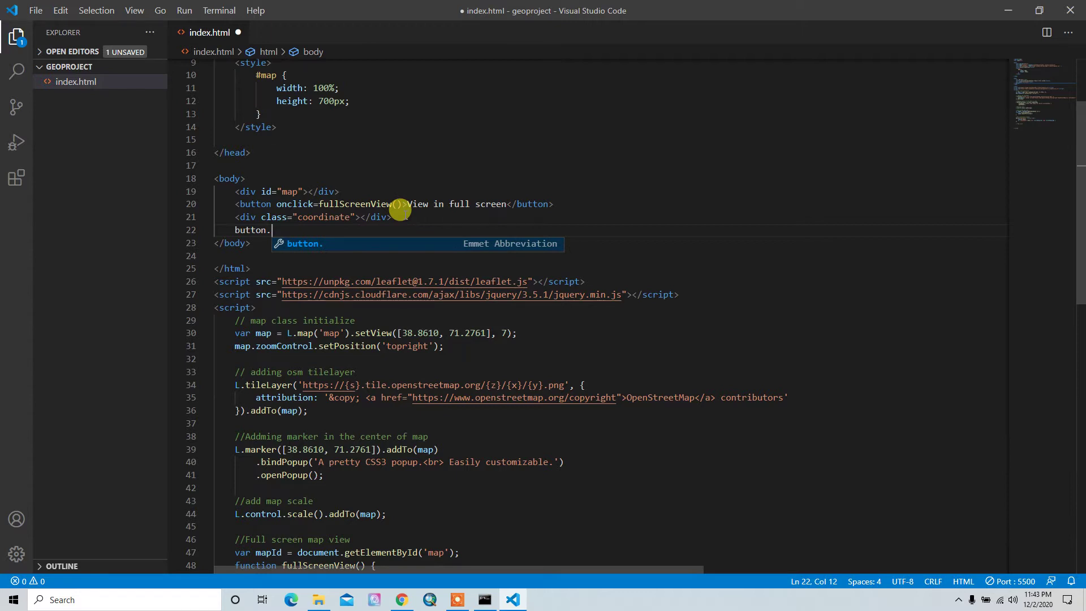
{"action": "type", "text": "print-map"}
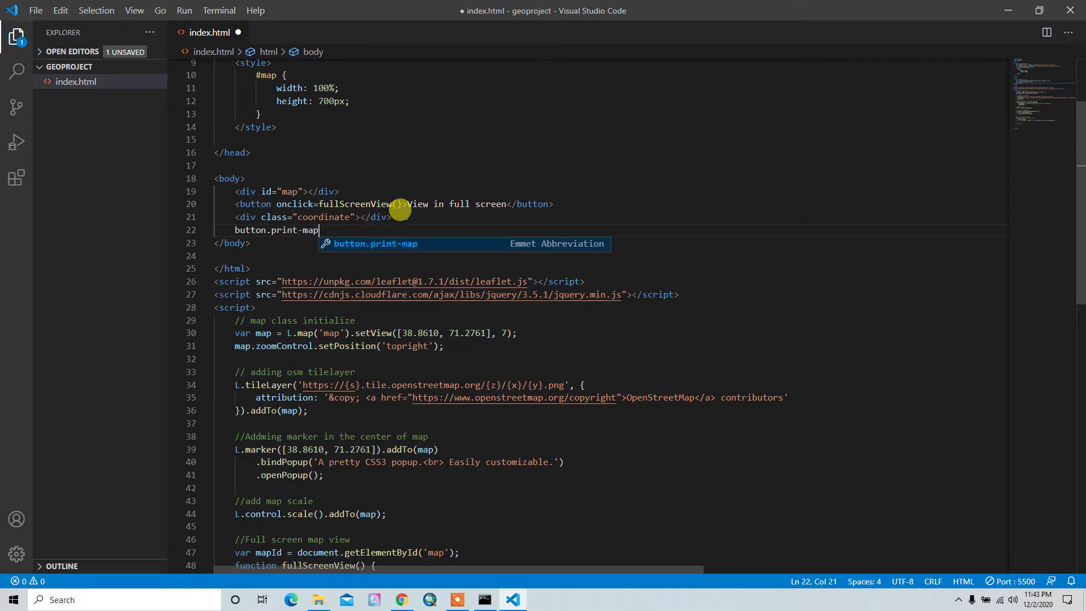
{"action": "key", "text": "Tab"}
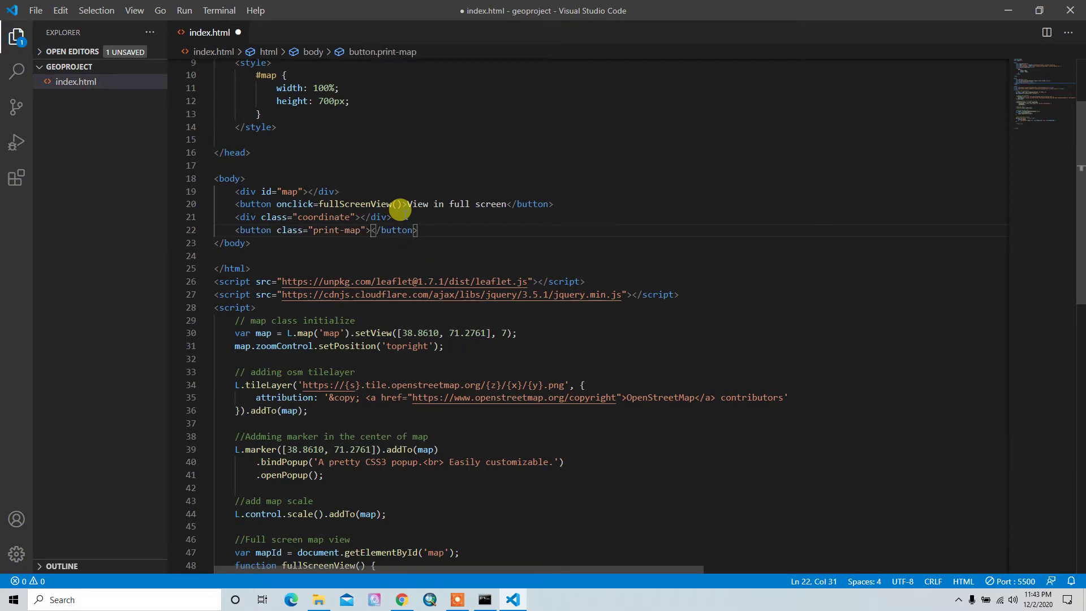
{"action": "type", "text": "Print "}
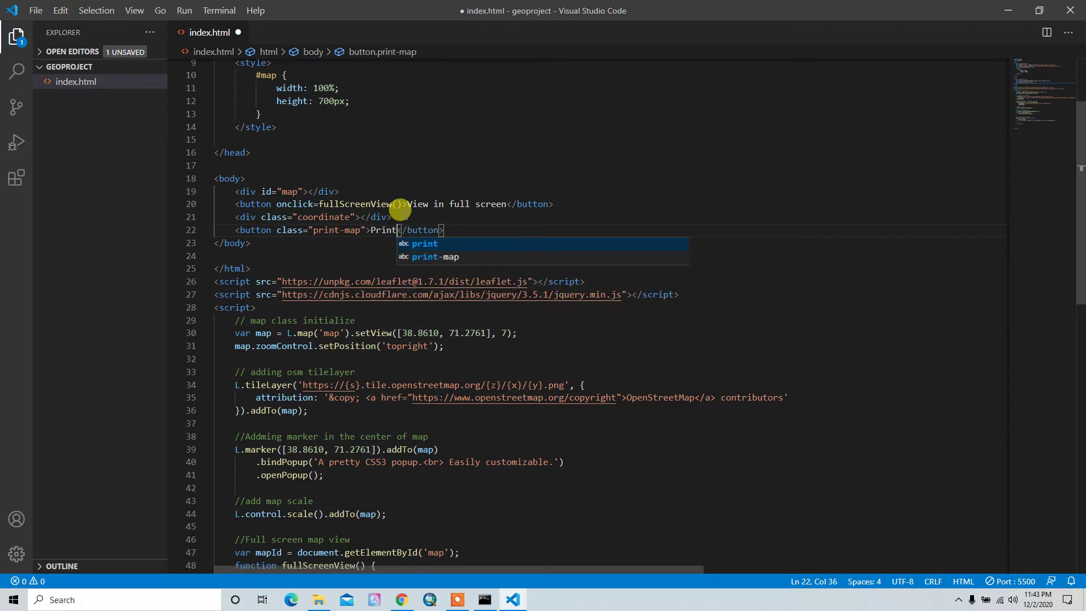
{"action": "type", "text": "map"}
Save index.html and confirm the Print map button appears in Chrome.
{"action": "key", "text": "ctrl+s"}
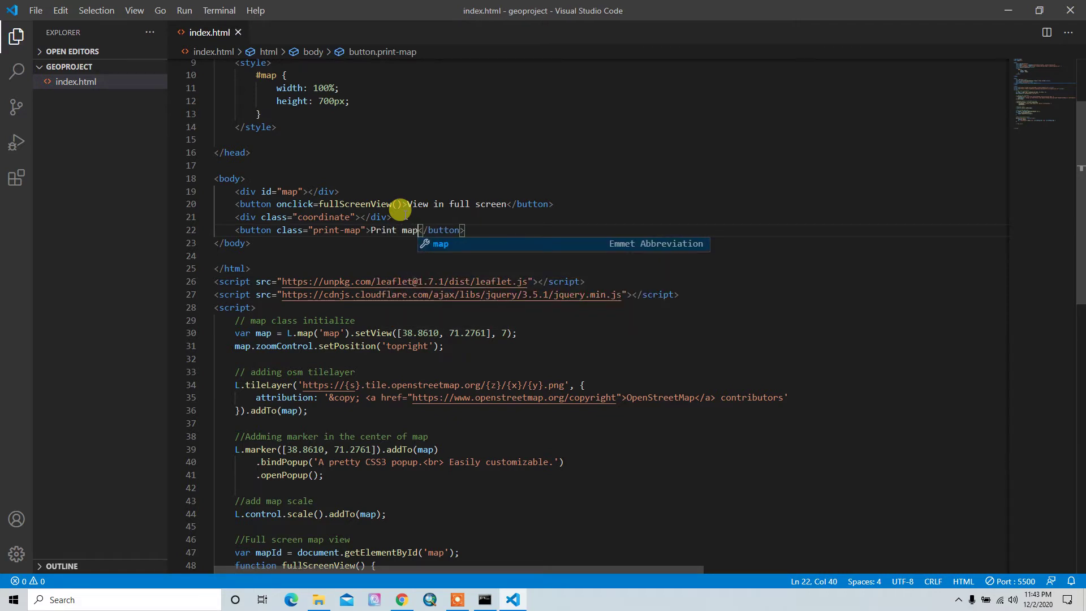
{"action": "key", "text": "alt+Tab"}
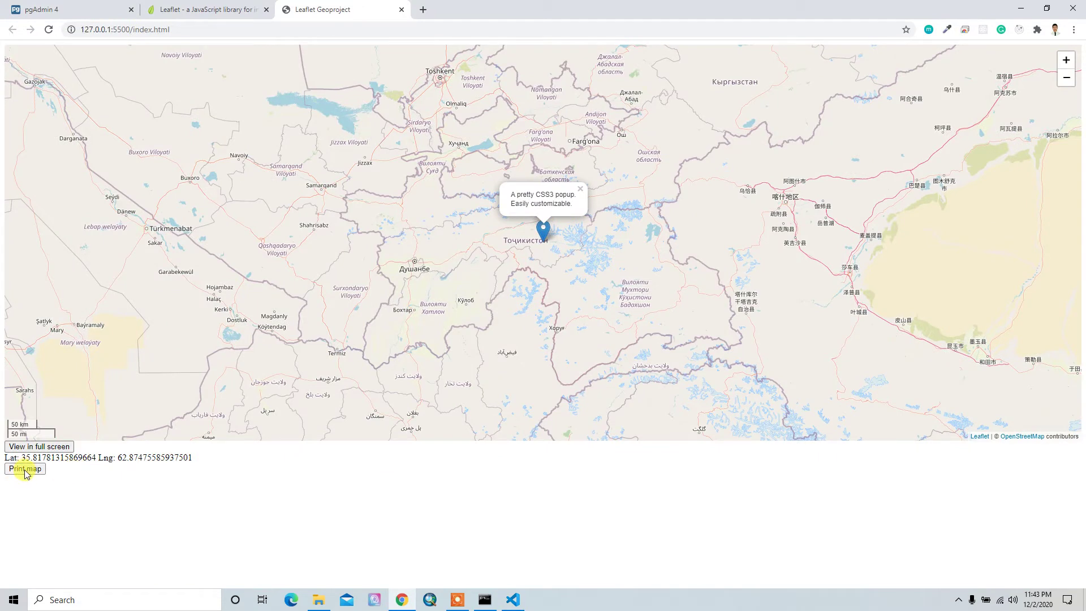
{"action": "key", "text": "alt+Tab"}
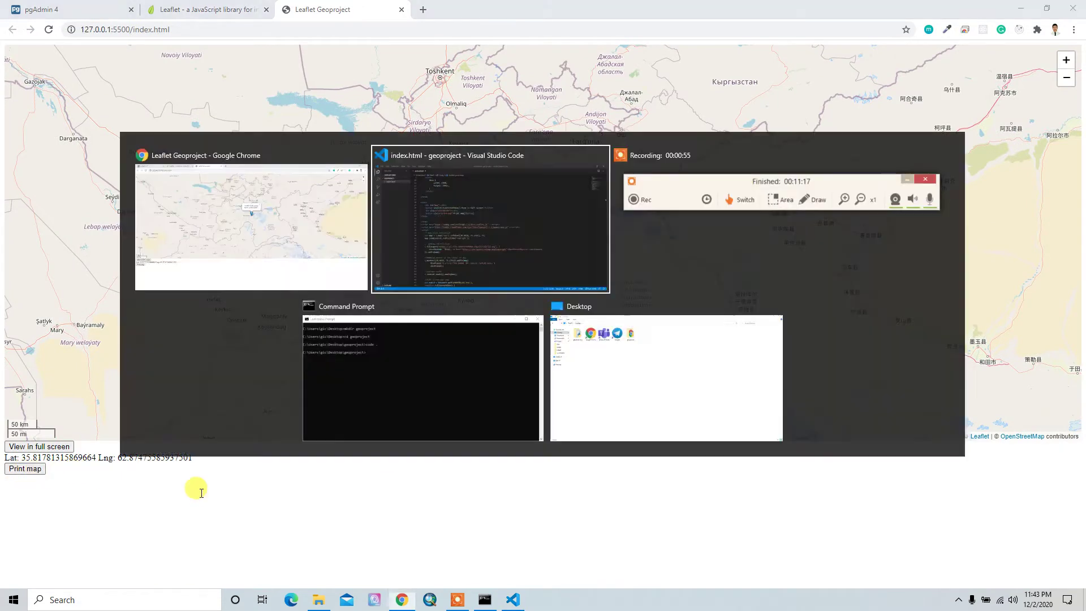
{"action": "scroll", "coordinate": [340, 459], "scroll_direction": "down", "scroll_amount": 3}
{"action": "scroll", "coordinate": [344, 455], "scroll_direction": "down", "scroll_amount": 2}
{"action": "scroll", "coordinate": [343, 455], "scroll_direction": "down", "scroll_amount": 2}
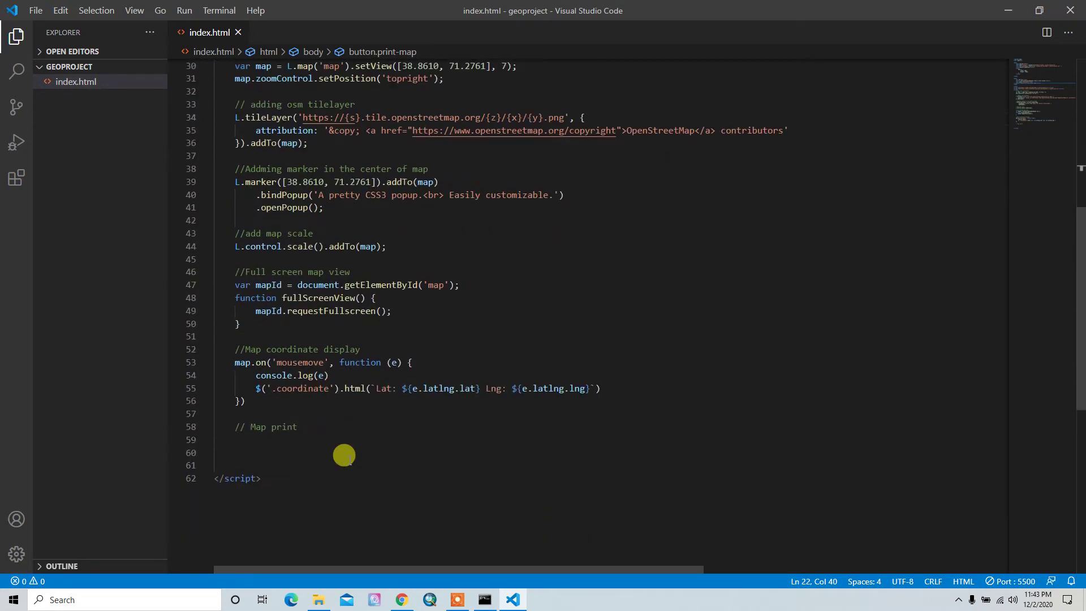
Write the indented selector $('.print-map') on the line below // Map print.
{"action": "left_click", "coordinate": [261, 435]}
{"action": "key", "text": "Tab"}
{"action": "type", "text": "$('"}
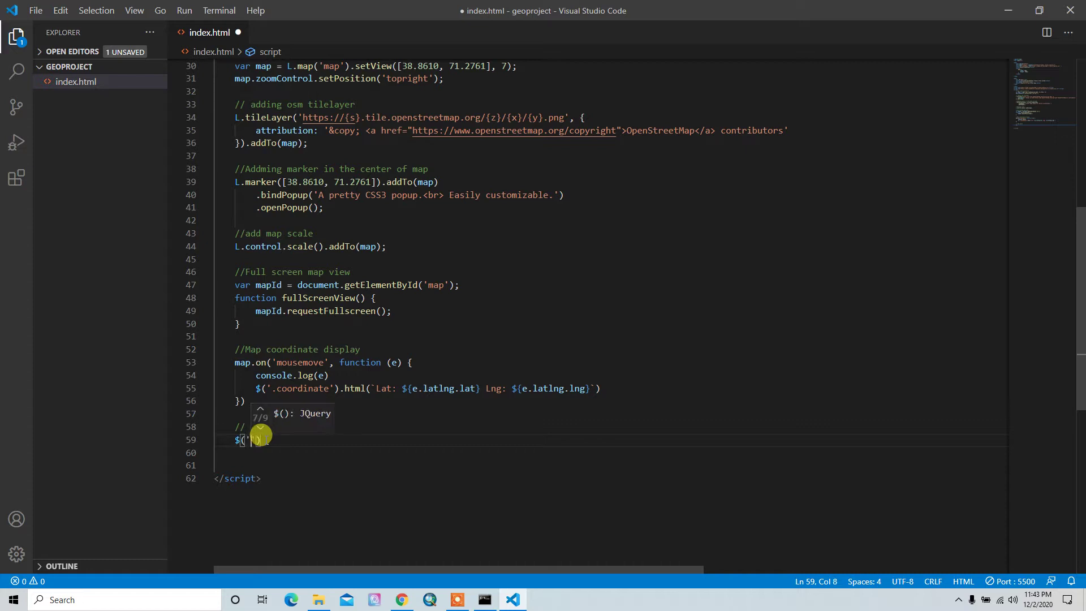
{"action": "type", "text": "('."}
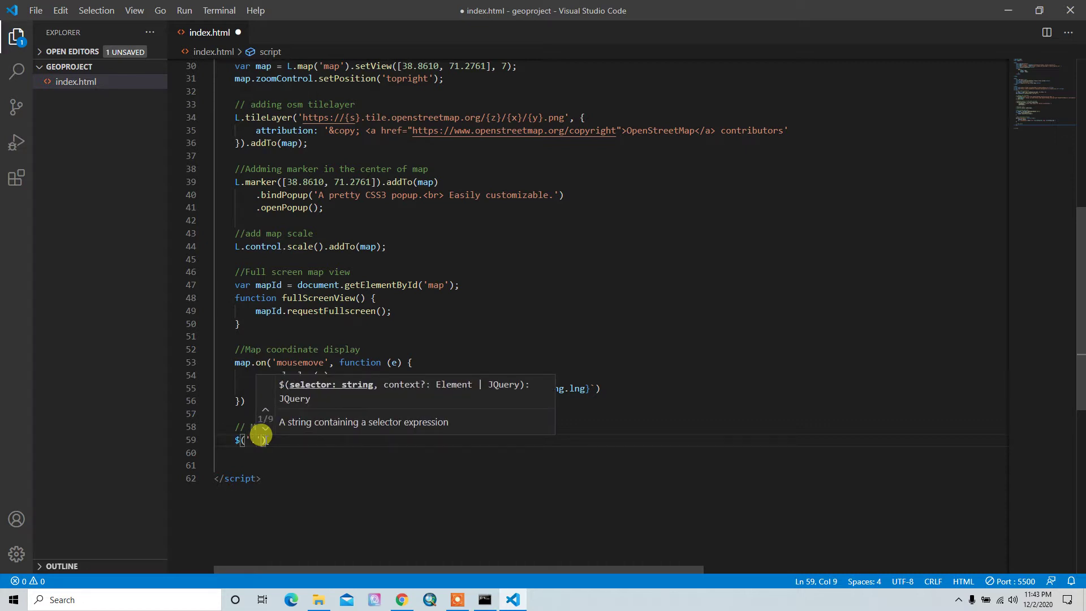
{"action": "scroll", "coordinate": [502, 212], "scroll_direction": "up", "scroll_amount": 3}
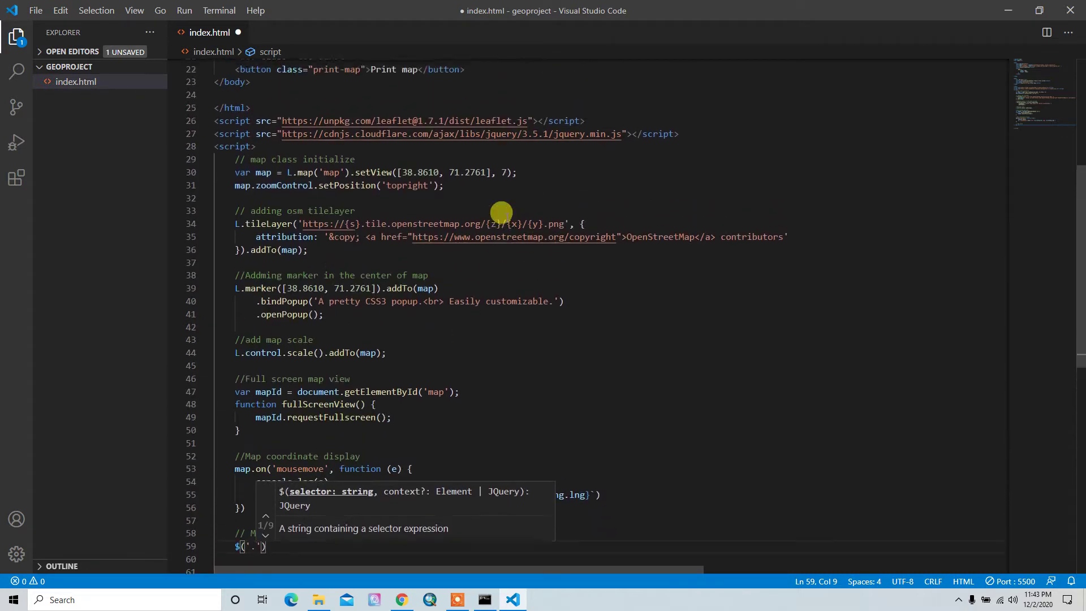
{"action": "scroll", "coordinate": [502, 212], "scroll_direction": "down", "scroll_amount": 1}
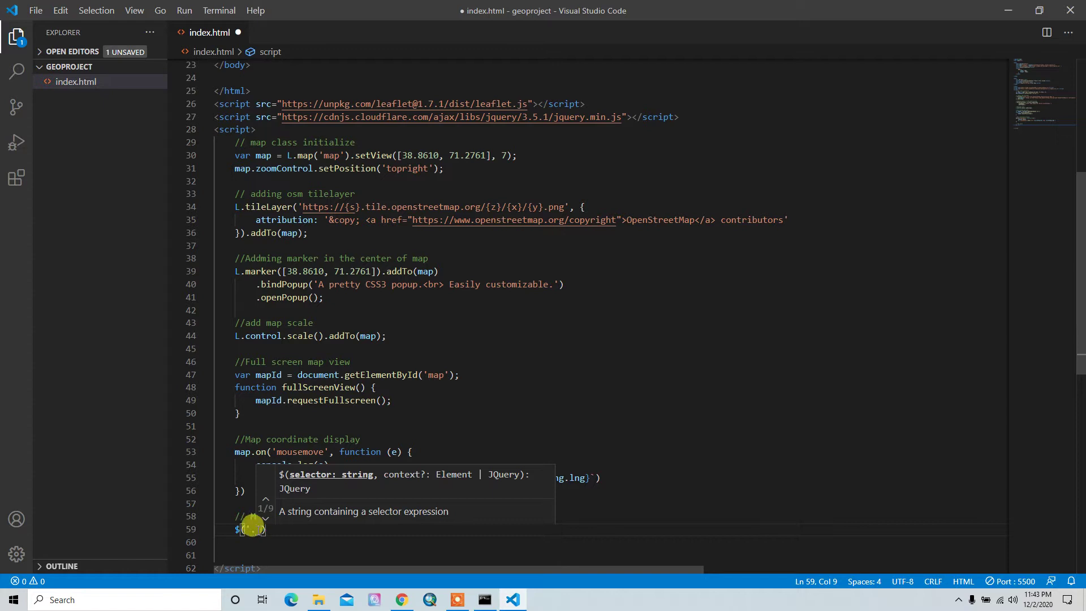
{"action": "scroll", "coordinate": [365, 388], "scroll_direction": "up", "scroll_amount": 2}
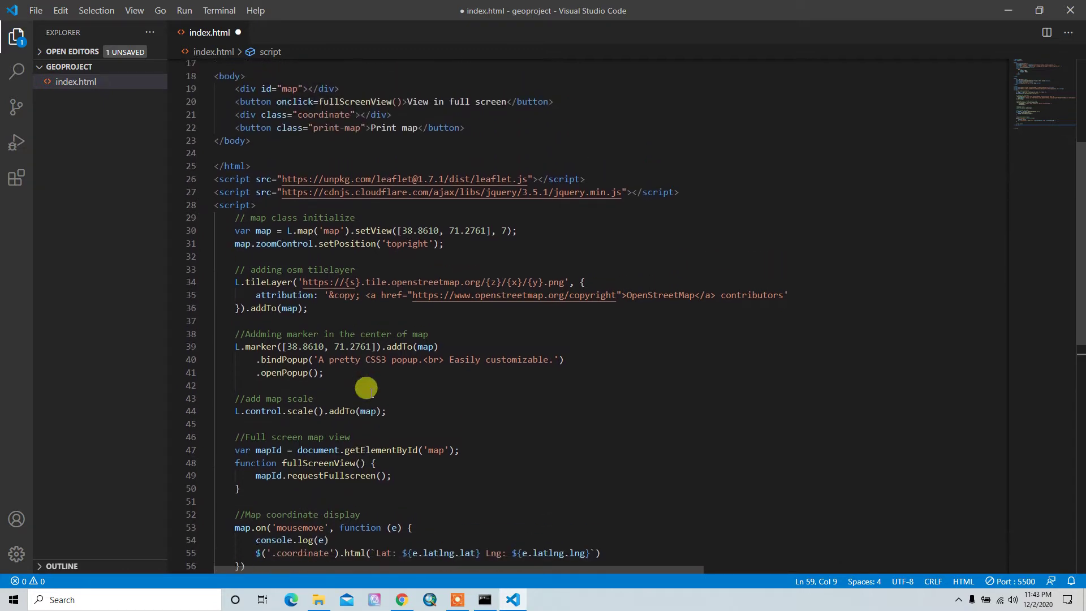
{"action": "scroll", "coordinate": [366, 388], "scroll_direction": "down", "scroll_amount": 1}
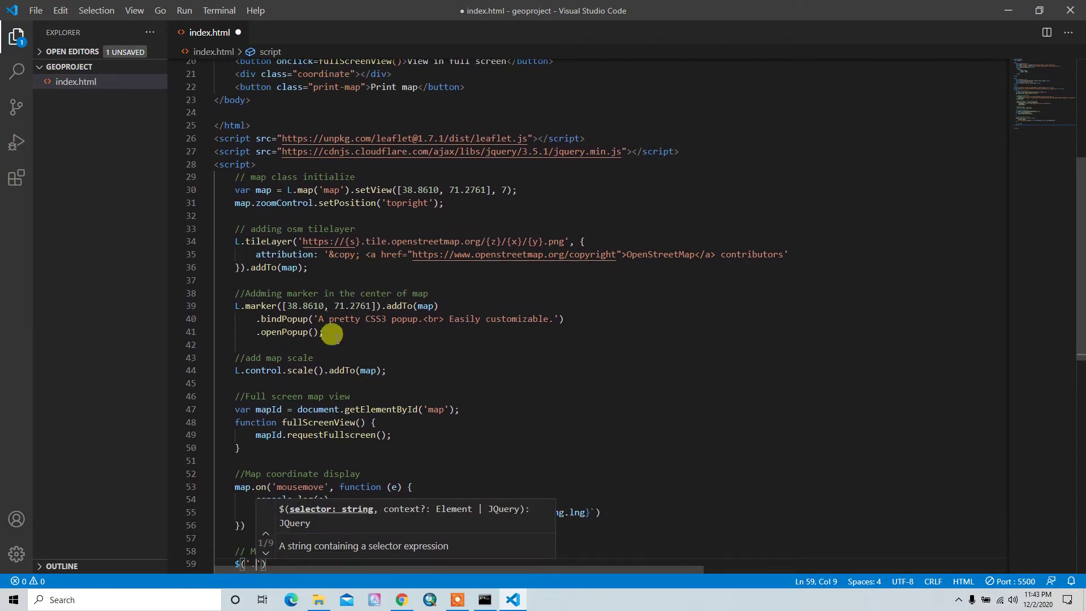
{"action": "scroll", "coordinate": [331, 334], "scroll_direction": "down", "scroll_amount": 1}
{"action": "scroll", "coordinate": [331, 334], "scroll_direction": "down", "scroll_amount": 1}
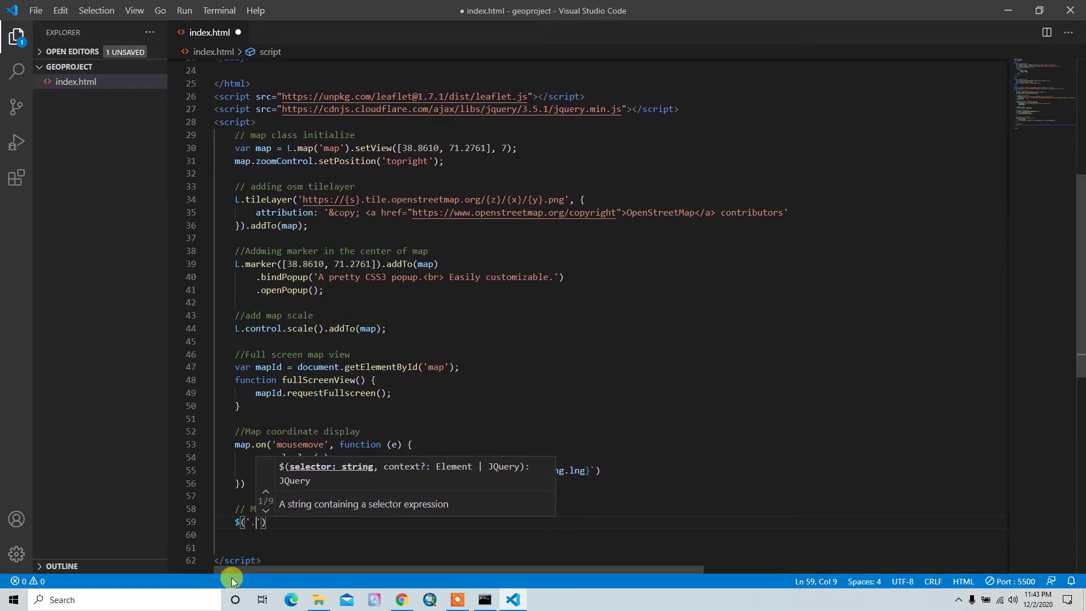
{"action": "scroll", "coordinate": [421, 372], "scroll_direction": "up", "scroll_amount": 2}
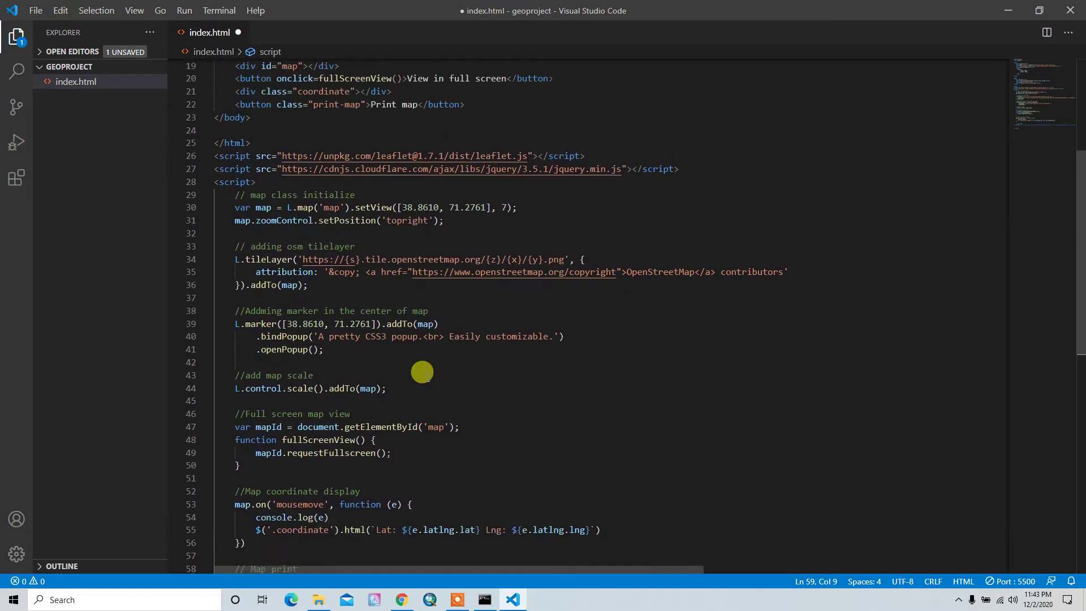
{"action": "scroll", "coordinate": [421, 371], "scroll_direction": "down", "scroll_amount": 1}
{"action": "type", "text": "print"}
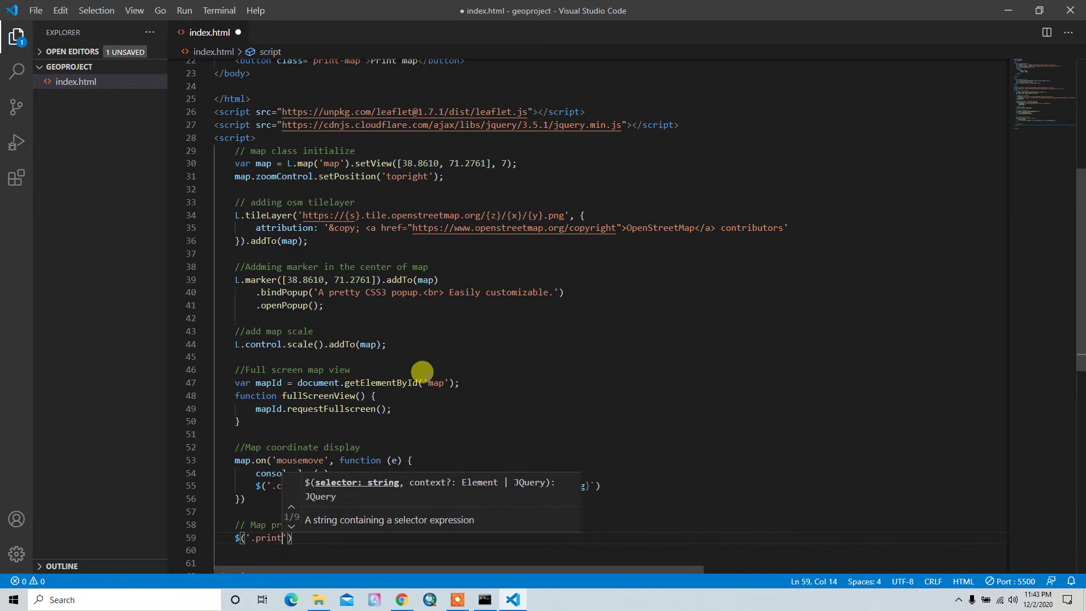
{"action": "type", "text": "-map"}
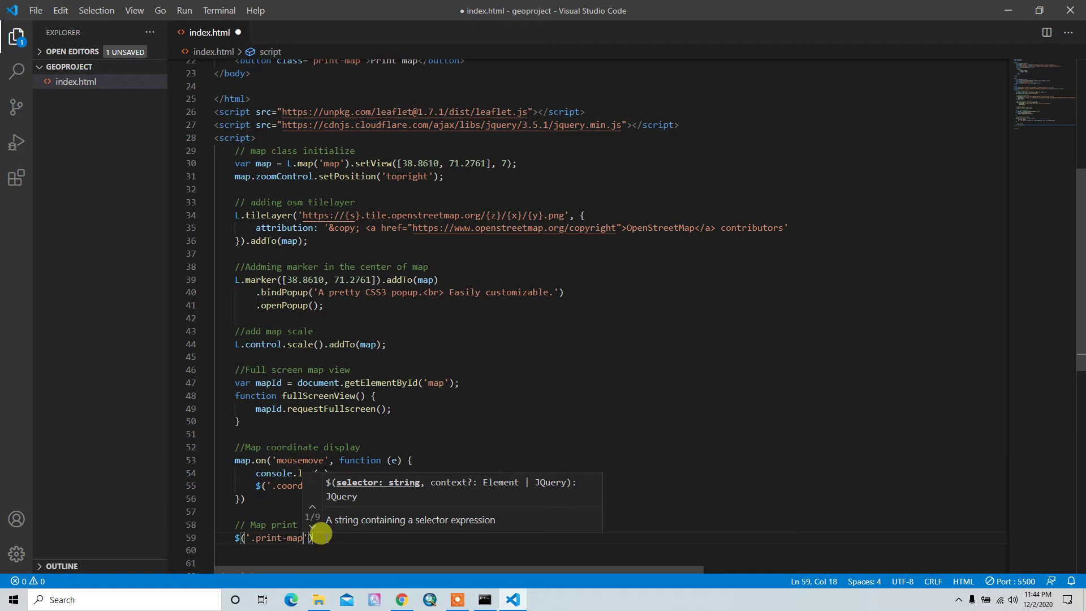
Chain .click(function () { window.print(); }) onto $('.print-map') and save index.html.
{"action": "left_click", "coordinate": [321, 536]}
{"action": "type", "text": "."}
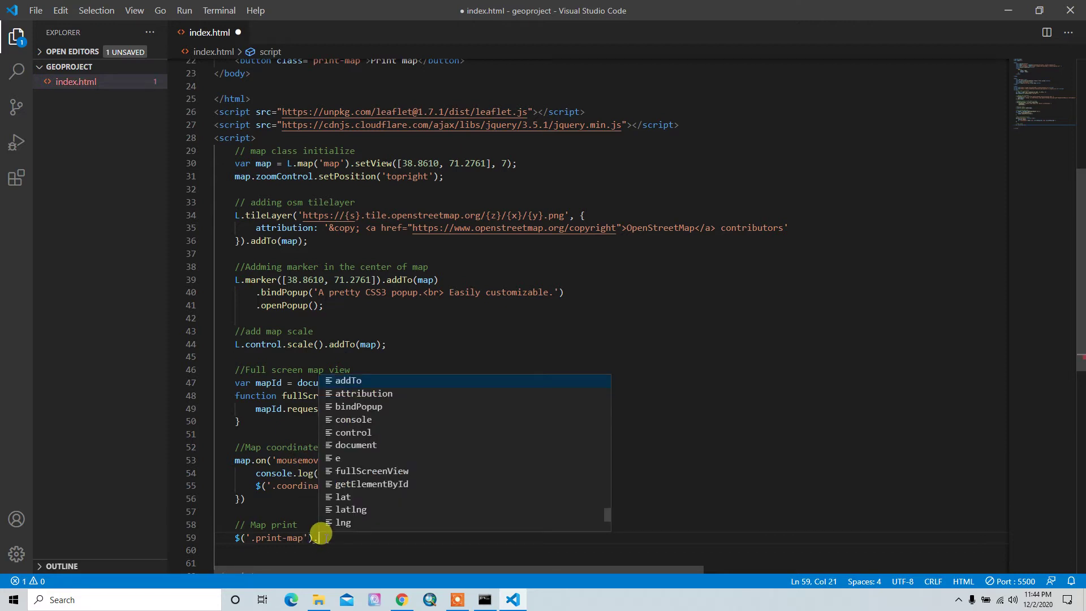
{"action": "type", "text": "clic"}
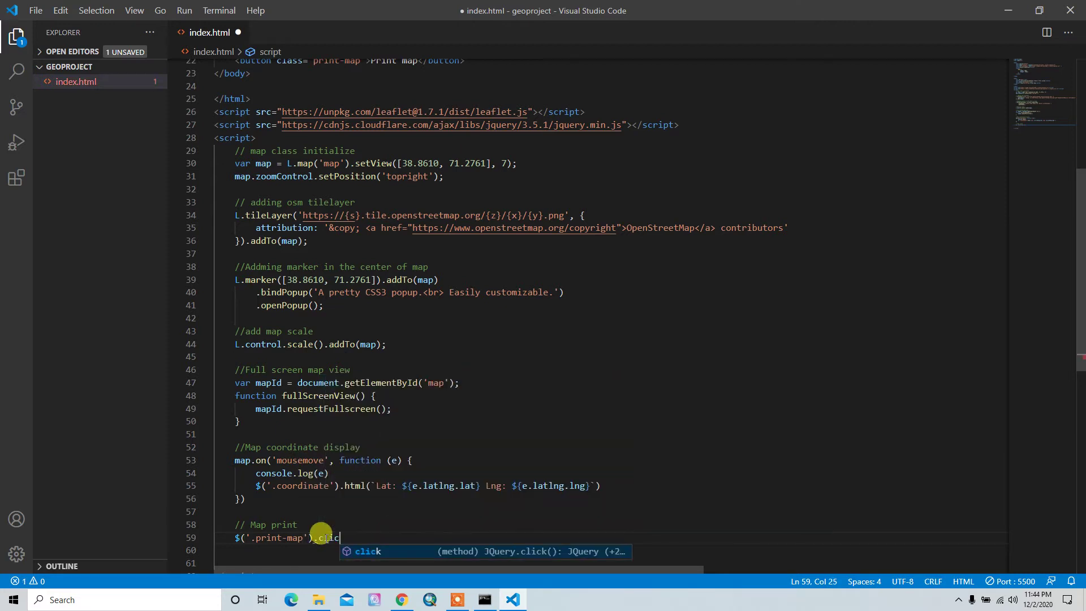
{"action": "key", "text": "Return"}
{"action": "type", "text": "("}
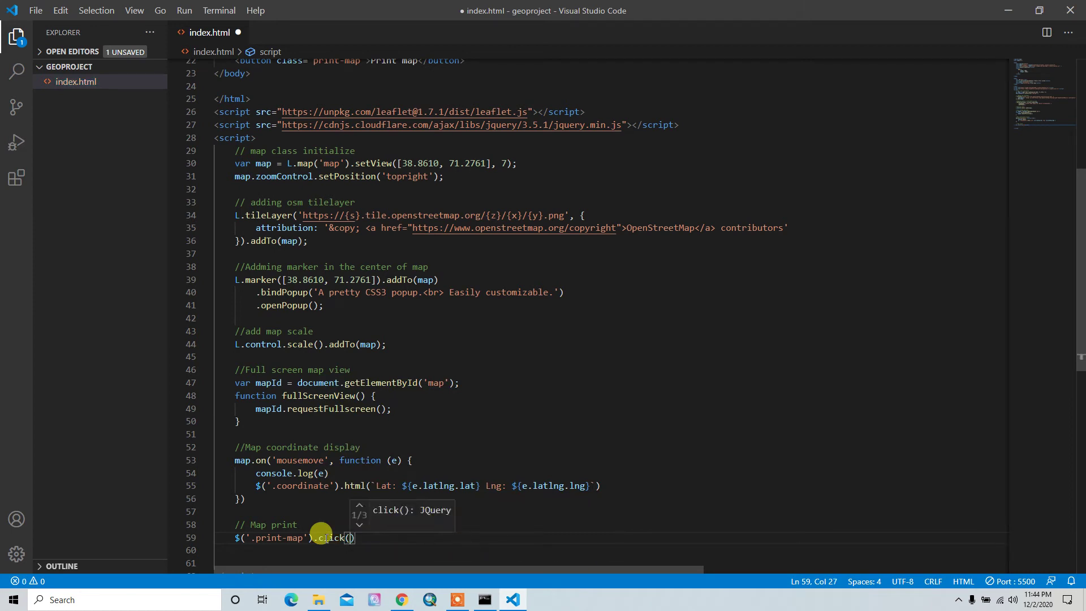
{"action": "type", "text": "function"}
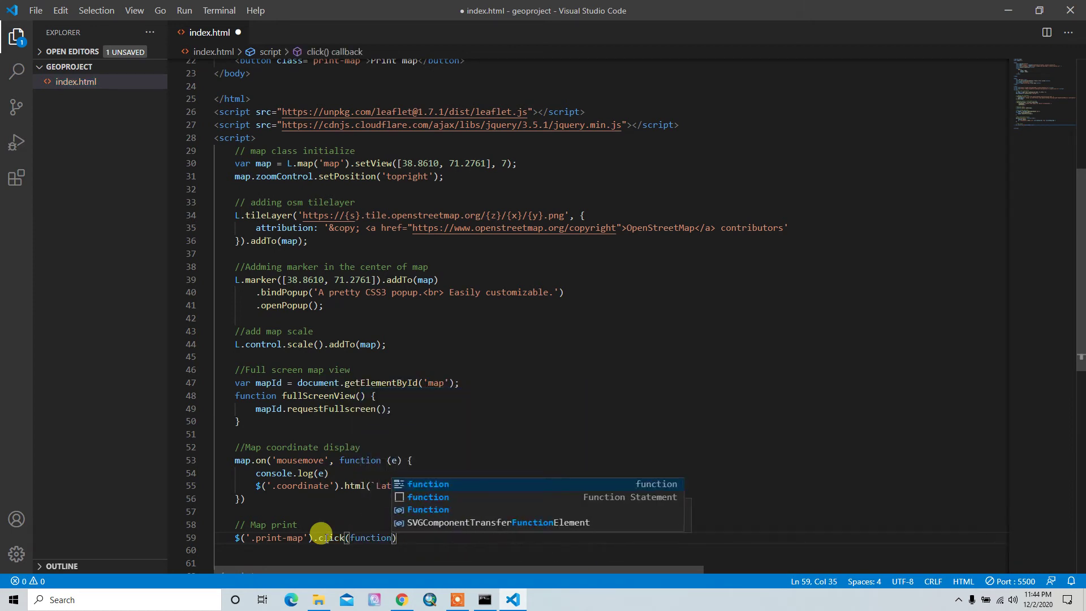
{"action": "type", "text": "("}
{"action": "type", "text": "){"}
{"action": "key", "text": "Return"}
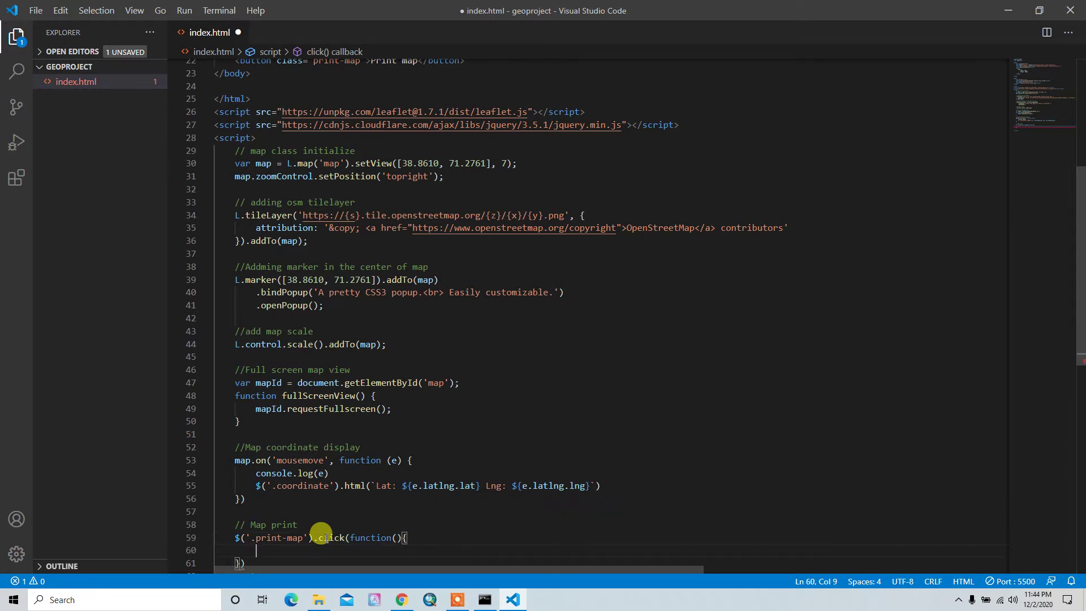
{"action": "scroll", "coordinate": [451, 477], "scroll_direction": "down", "scroll_amount": 2}
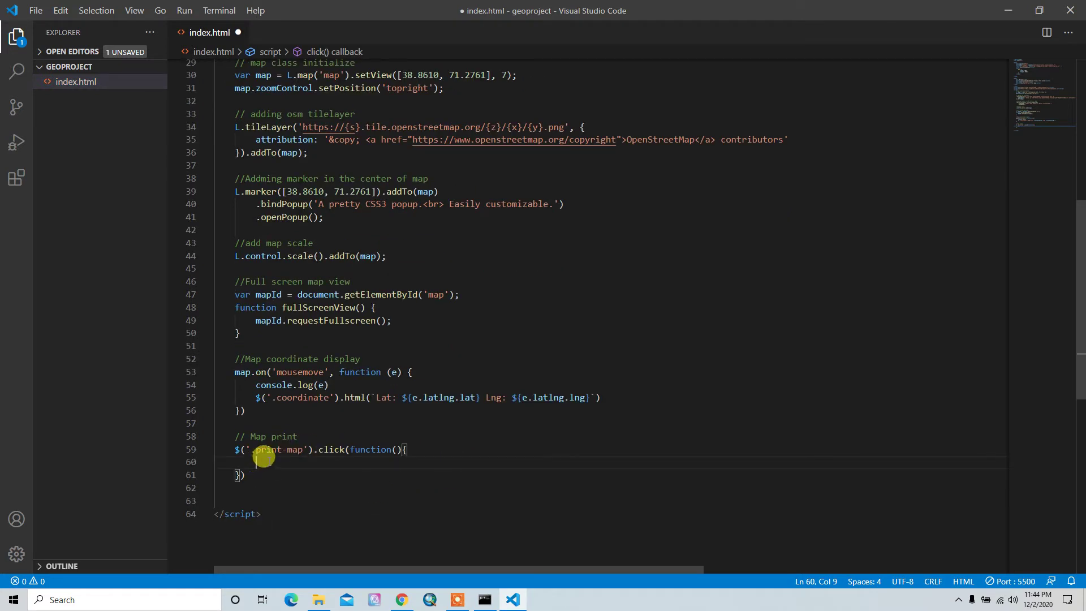
{"action": "type", "text": "wind"}
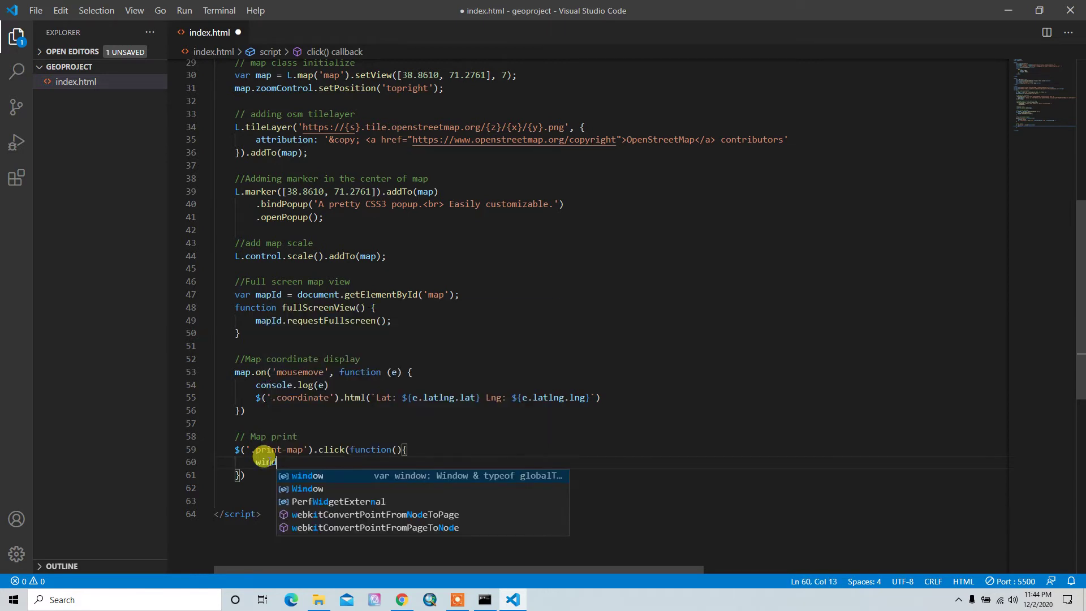
{"action": "key", "text": "Return"}
{"action": "type", "text": ".print"}
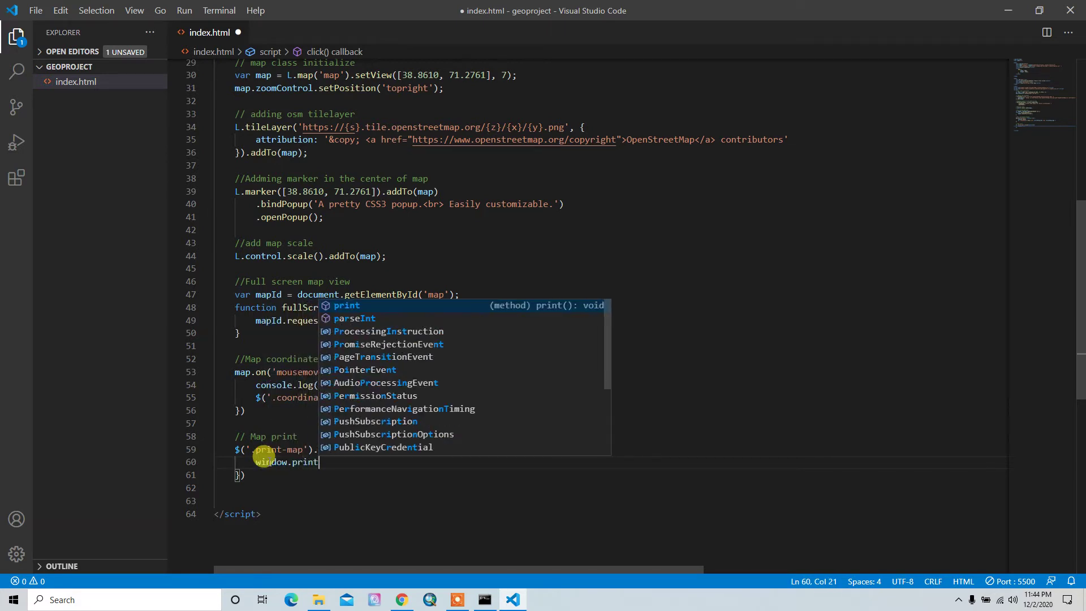
{"action": "type", "text": "("}
{"action": "key", "text": "ctrl+s"}
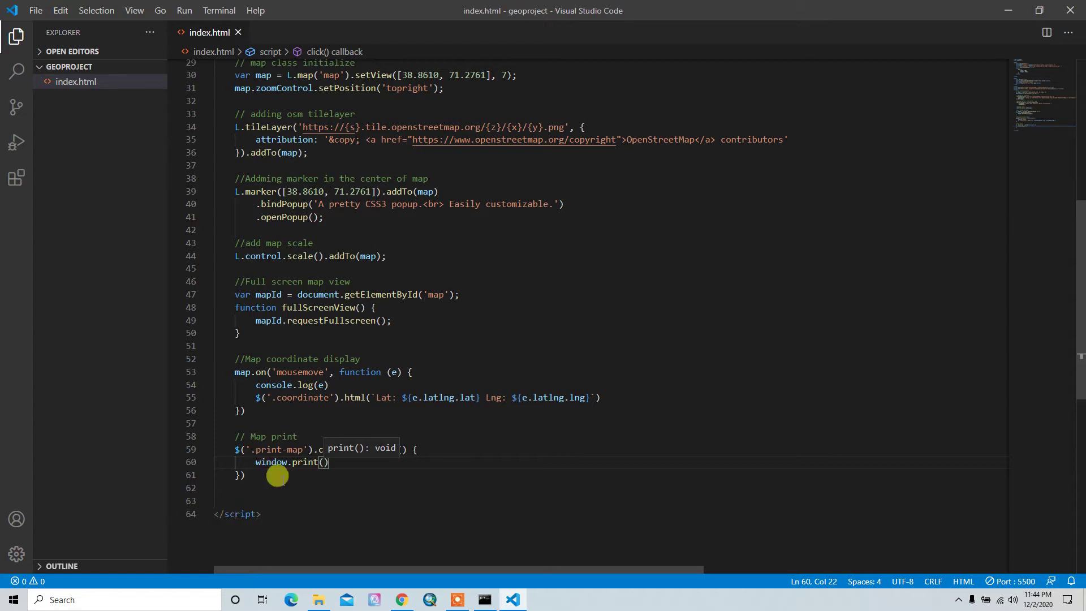
{"action": "left_click", "coordinate": [359, 462]}
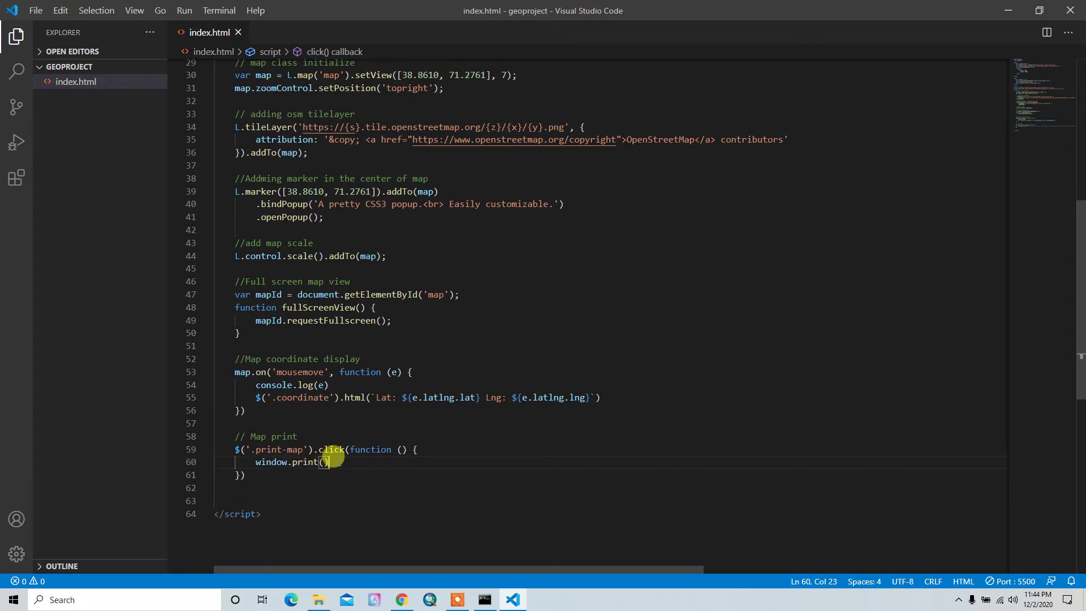
{"action": "type", "text": ";"}
{"action": "key", "text": "ctrl+s"}
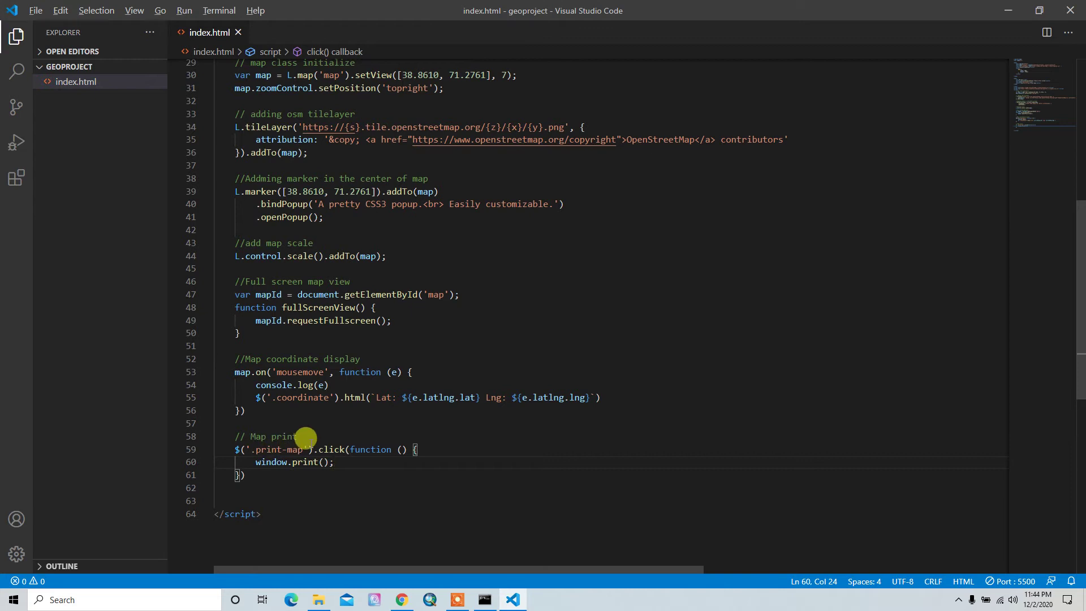
In Chrome, use the Print map button under the map to show its print preview.
{"action": "key", "text": "alt+Tab"}
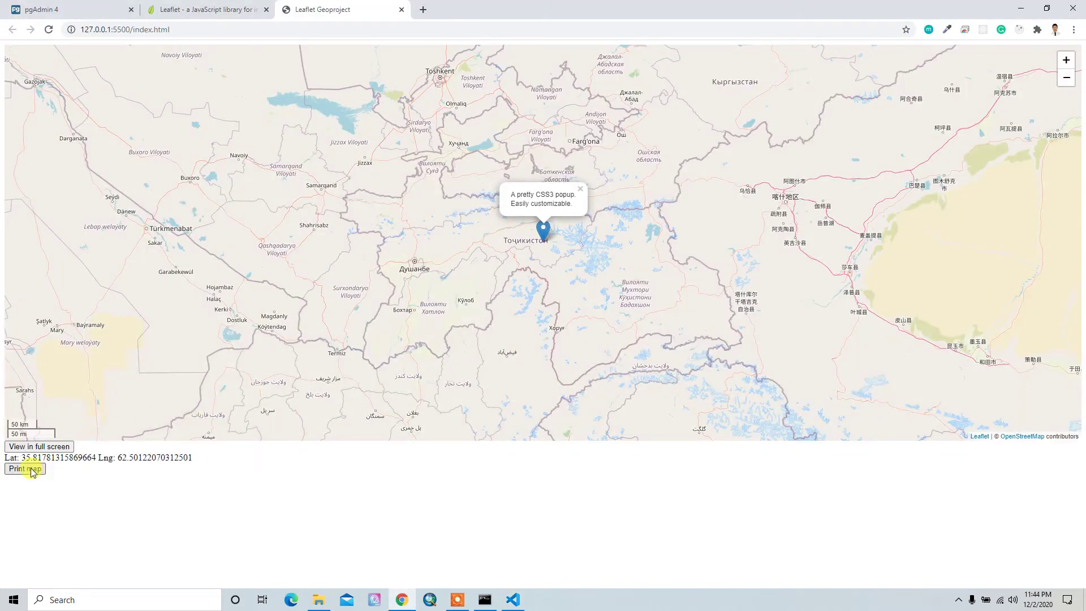
{"action": "left_click", "coordinate": [26, 469]}
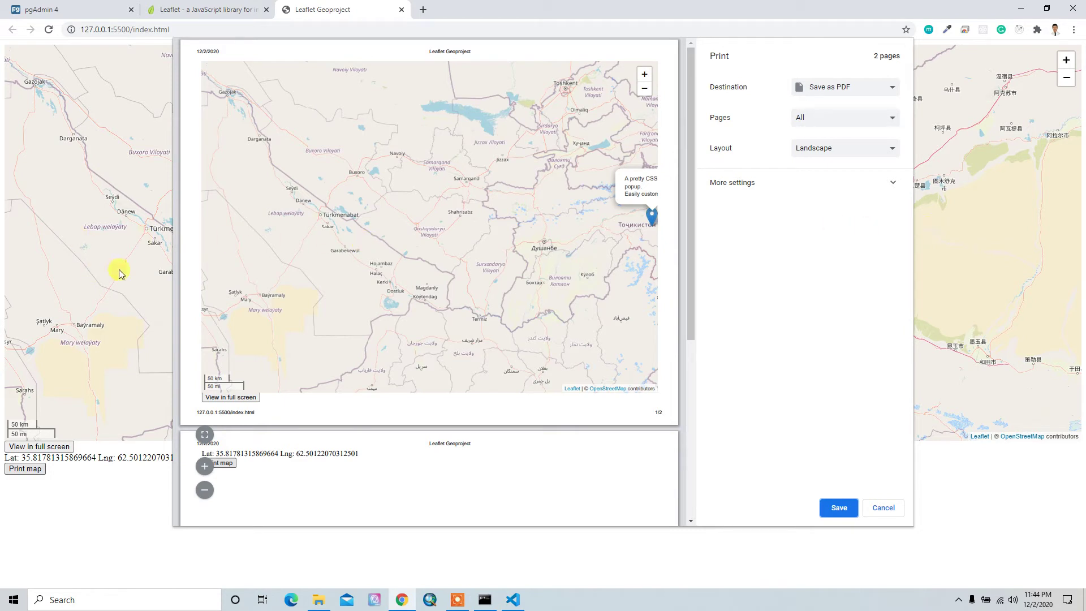
{"action": "mouse_move", "coordinate": [429, 480]}
{"action": "scroll", "coordinate": [493, 320], "scroll_direction": "down", "scroll_amount": 1}
{"action": "scroll", "coordinate": [489, 316], "scroll_direction": "down", "scroll_amount": 2}
{"action": "scroll", "coordinate": [490, 314], "scroll_direction": "up", "scroll_amount": 3}
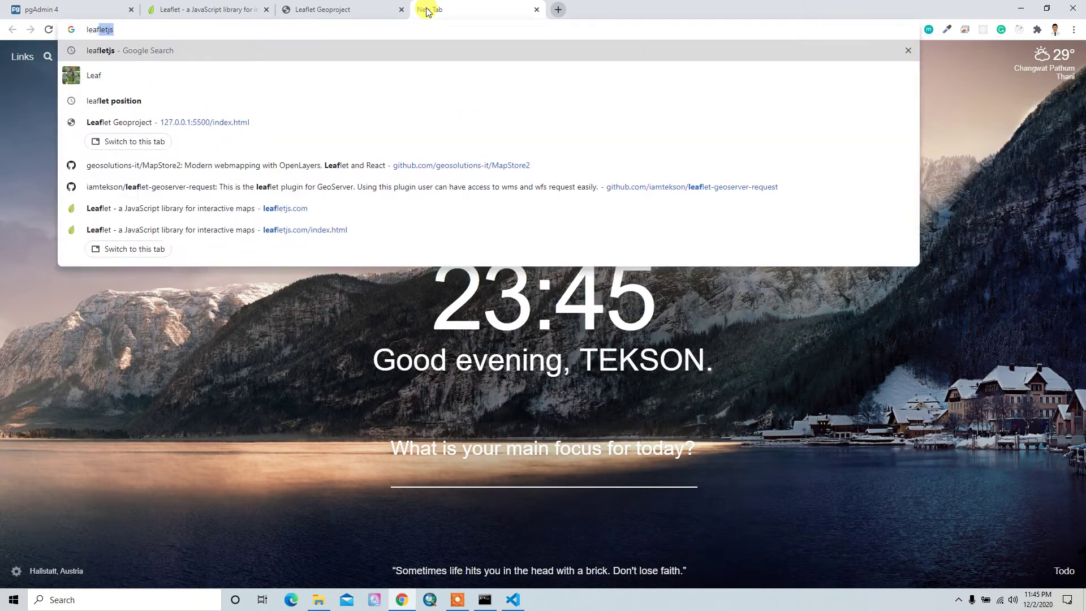
{"action": "type", "text": "let browser"}
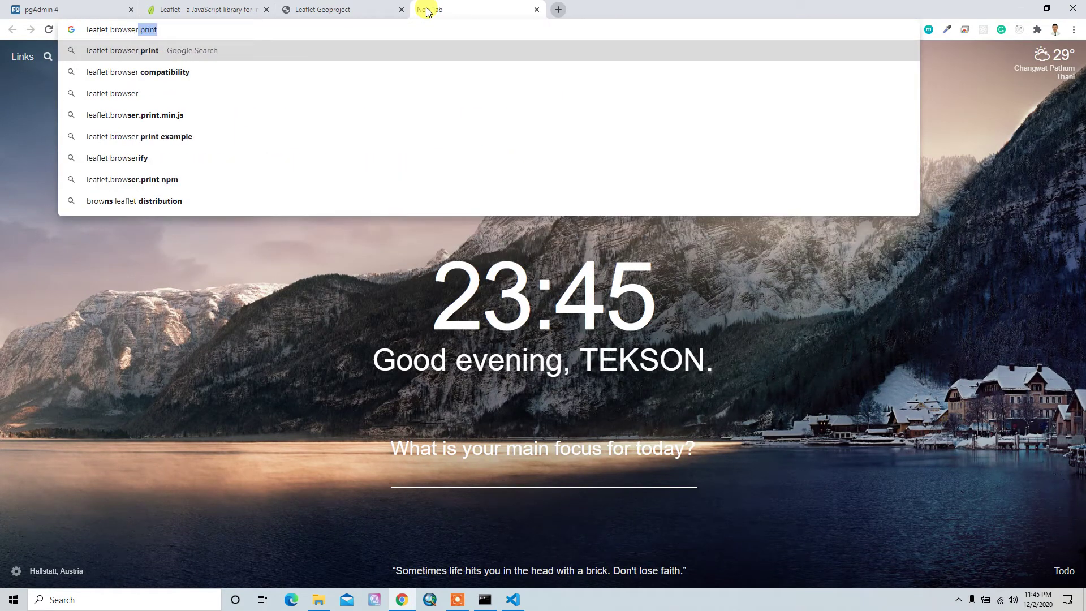
{"action": "type", "text": " print"}
Search 'leaflet browser print', reach the Igor-Vladyka/leaflet.browser.print GitHub repo, and show its clone URL.
{"action": "key", "text": "Return"}
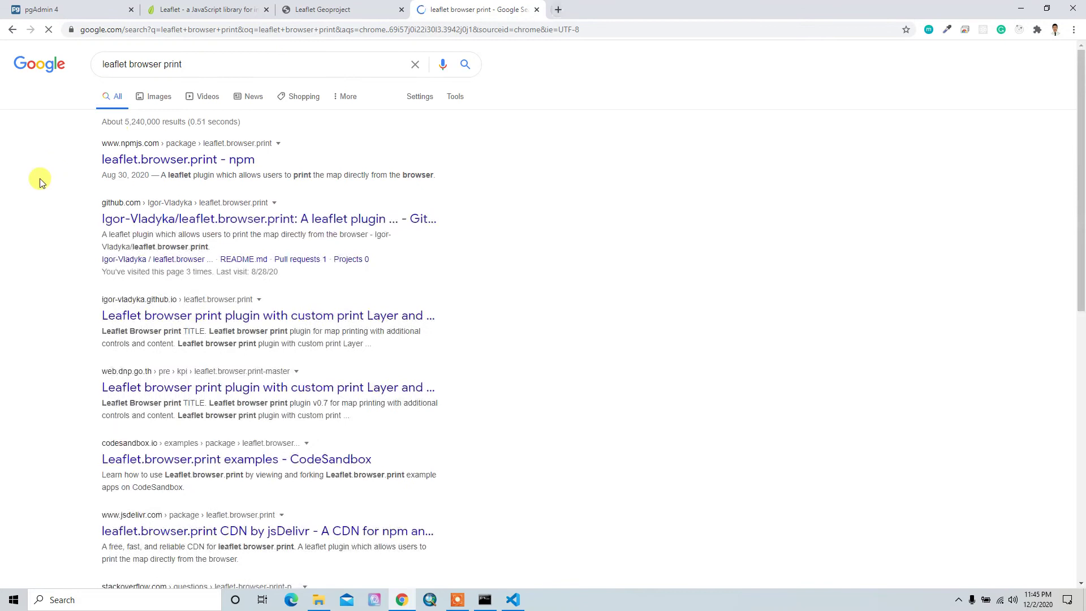
{"action": "left_click", "coordinate": [175, 161]}
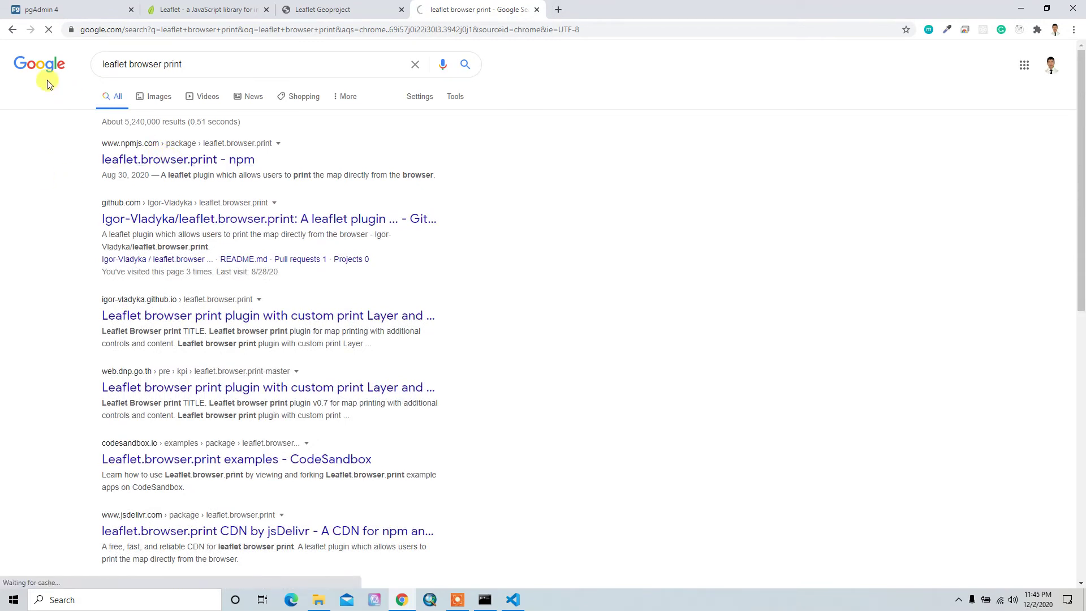
{"action": "left_click", "coordinate": [13, 30]}
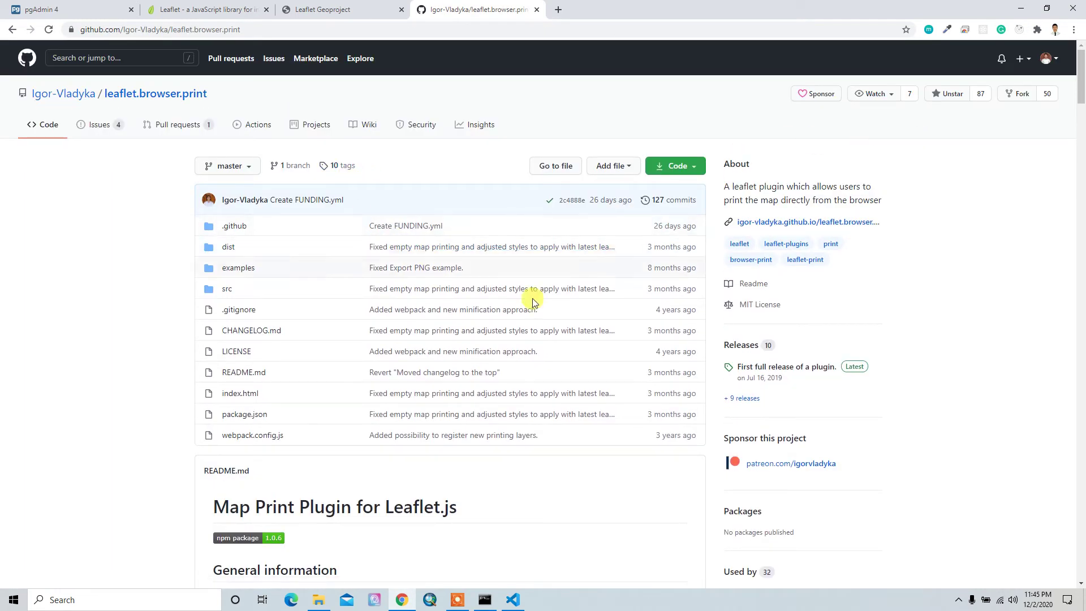
{"action": "scroll", "coordinate": [500, 339], "scroll_direction": "down", "scroll_amount": 2}
{"action": "scroll", "coordinate": [500, 340], "scroll_direction": "up", "scroll_amount": 2}
{"action": "left_click", "coordinate": [684, 166]}
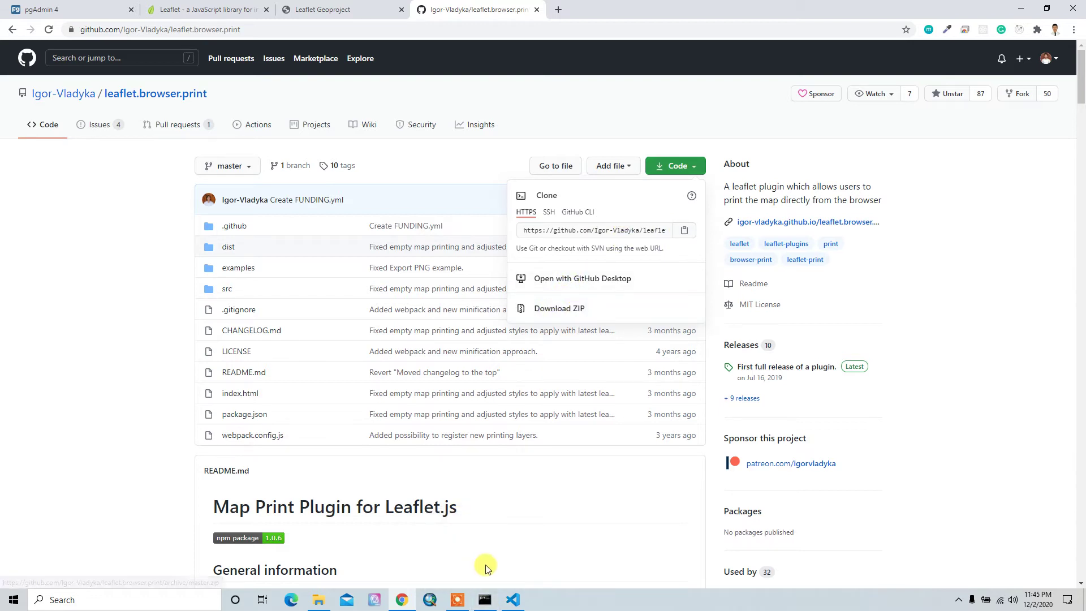
In Command Prompt, move up two folders with cd ../.. and then into Downloads.
{"action": "left_click", "coordinate": [484, 600]}
{"action": "left_click", "coordinate": [500, 425]}
{"action": "type", "text": "cd /"}
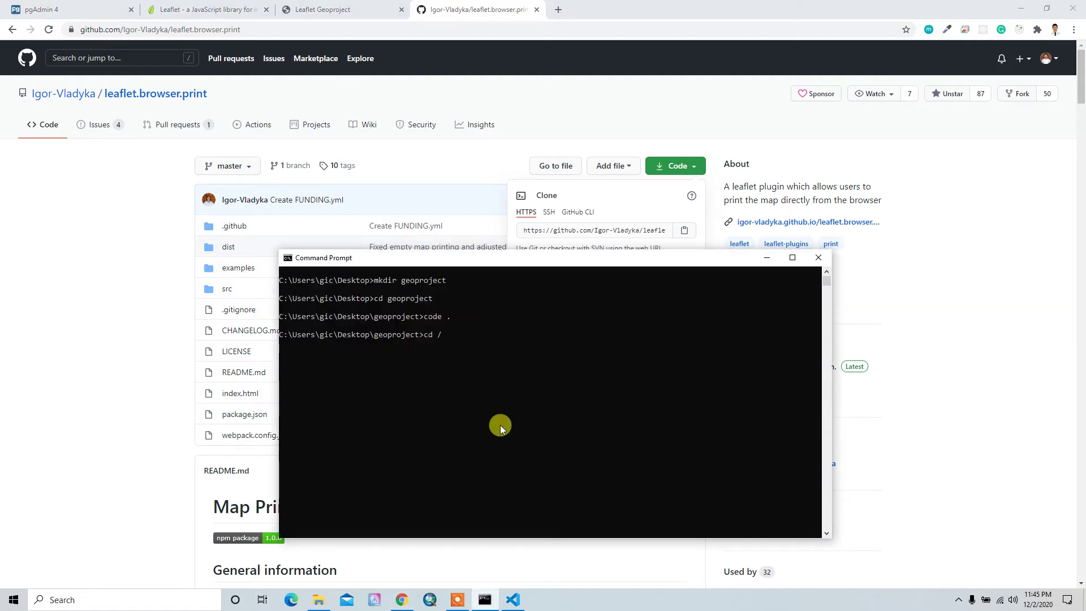
{"action": "key", "text": "BackSpace"}
{"action": "type", "text": ".."}
{"action": "type", "text": "cd "}
{"action": "type", "text": "De"}
{"action": "type", "text": "wnloads"}
{"action": "key", "text": "Return"}
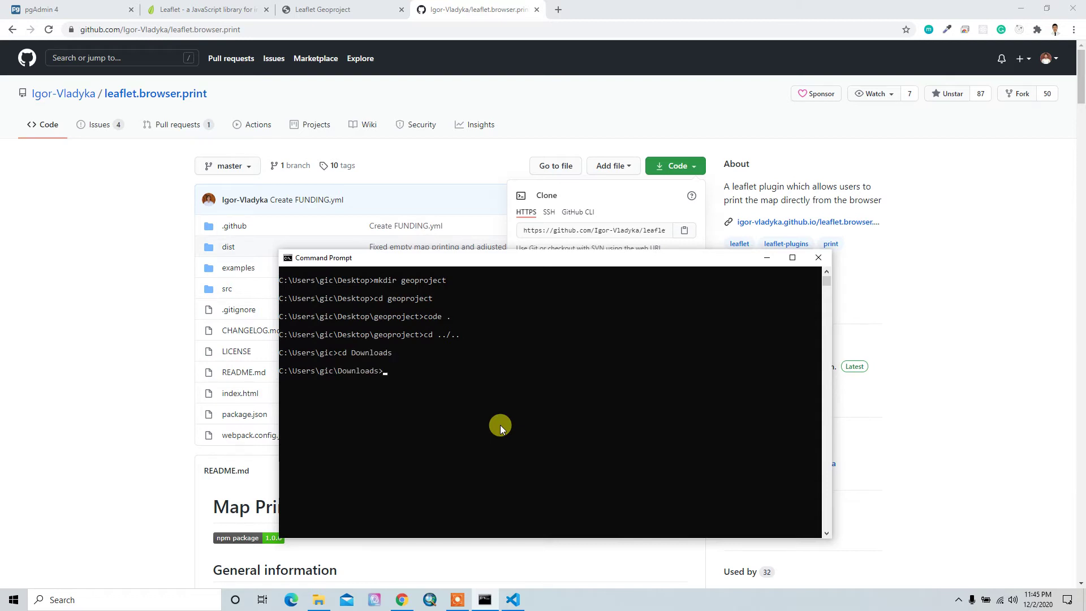
{"action": "type", "text": "git cl"}
{"action": "type", "text": "on"}
Git clone the pasted repository URL, enter leaflet.browser.print, and list its files with dir.
{"action": "key", "text": "BackSpace"}
{"action": "key", "text": "BackSpace"}
{"action": "key", "text": "ctrl+v"}
{"action": "key", "text": "Return"}
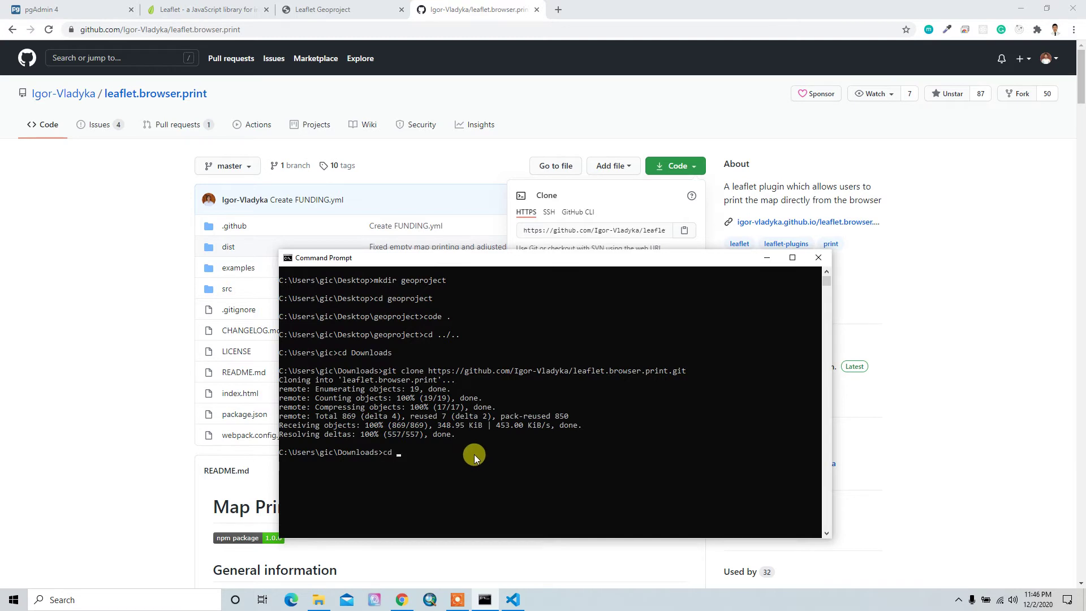
{"action": "key", "text": "Tab"}
{"action": "key", "text": "Return"}
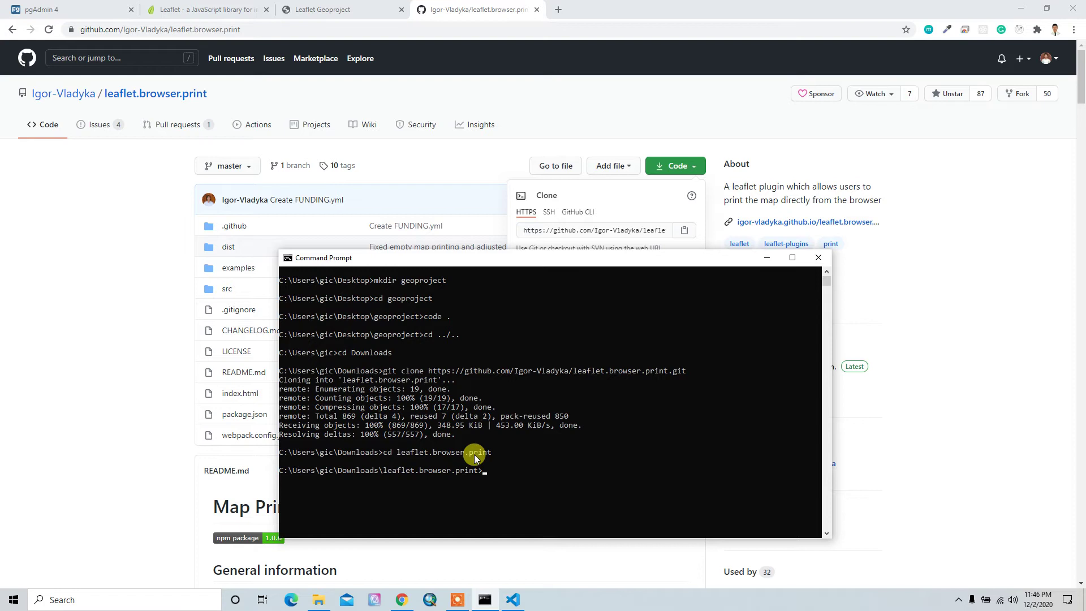
{"action": "type", "text": "dir"}
{"action": "key", "text": "Return"}
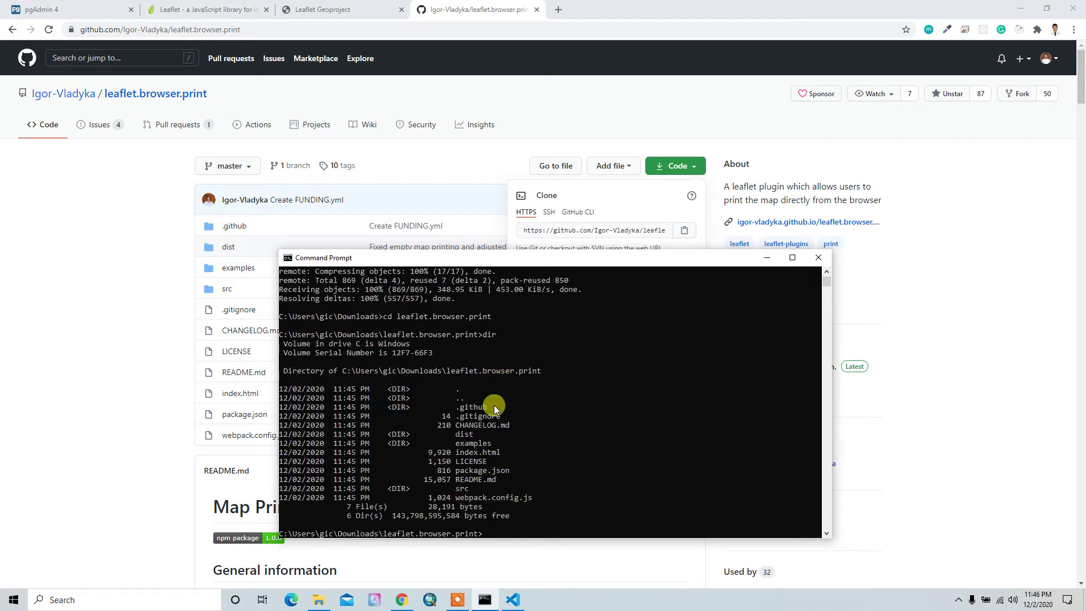
{"action": "scroll", "coordinate": [90, 436], "scroll_direction": "down", "scroll_amount": 5}
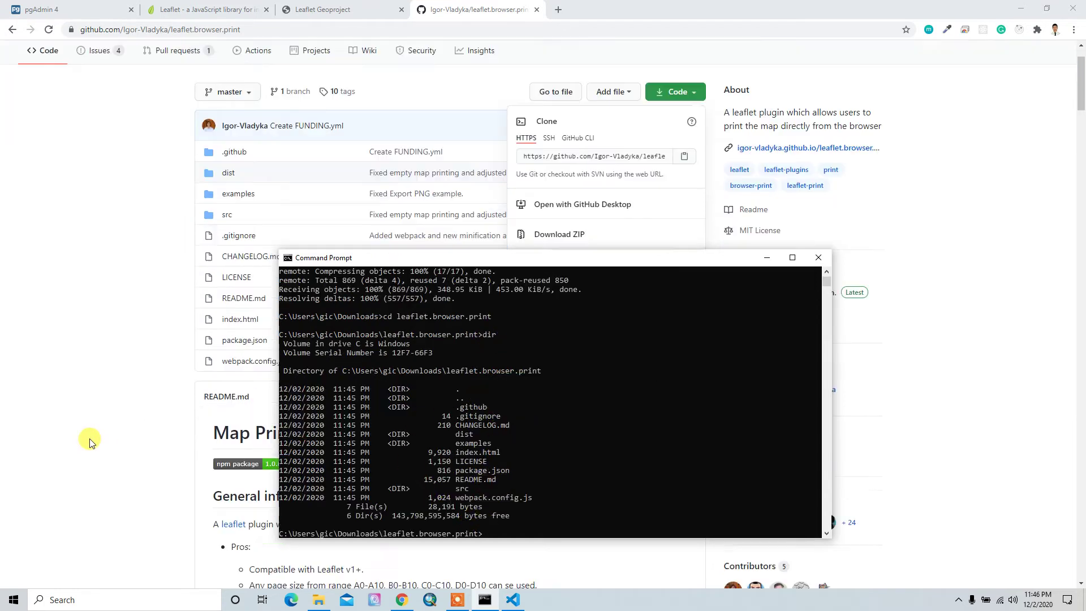
Bring Chrome in front and scroll the README to the Downloads and Usage sections.
{"action": "left_click", "coordinate": [90, 436]}
{"action": "scroll", "coordinate": [90, 440], "scroll_direction": "down", "scroll_amount": 1}
{"action": "scroll", "coordinate": [90, 440], "scroll_direction": "down", "scroll_amount": 1}
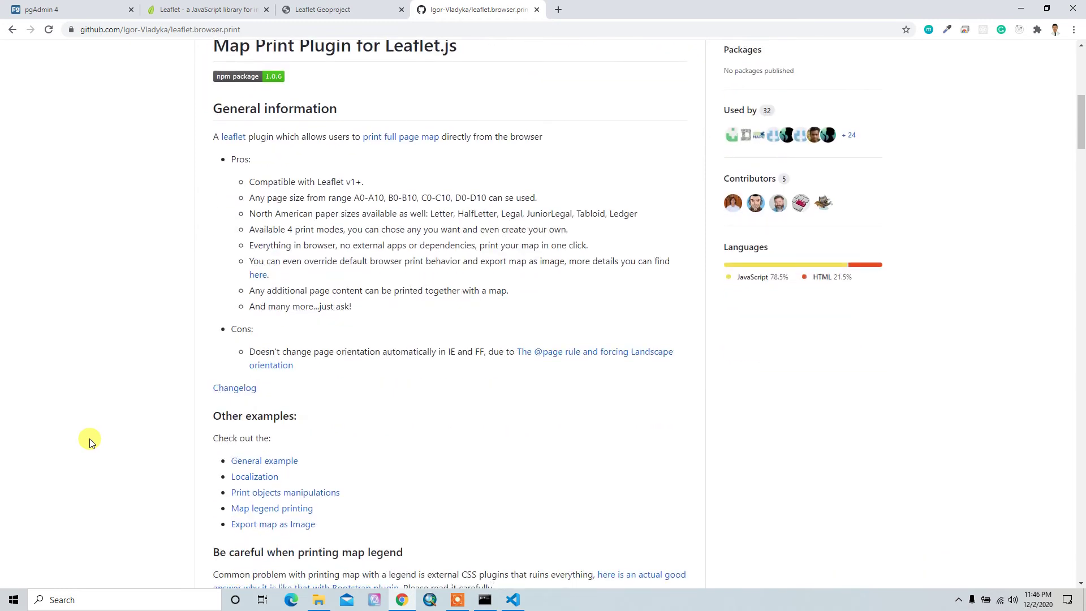
{"action": "scroll", "coordinate": [90, 441], "scroll_direction": "down", "scroll_amount": 2}
{"action": "scroll", "coordinate": [90, 440], "scroll_direction": "down", "scroll_amount": 1}
{"action": "scroll", "coordinate": [90, 441], "scroll_direction": "down", "scroll_amount": 1}
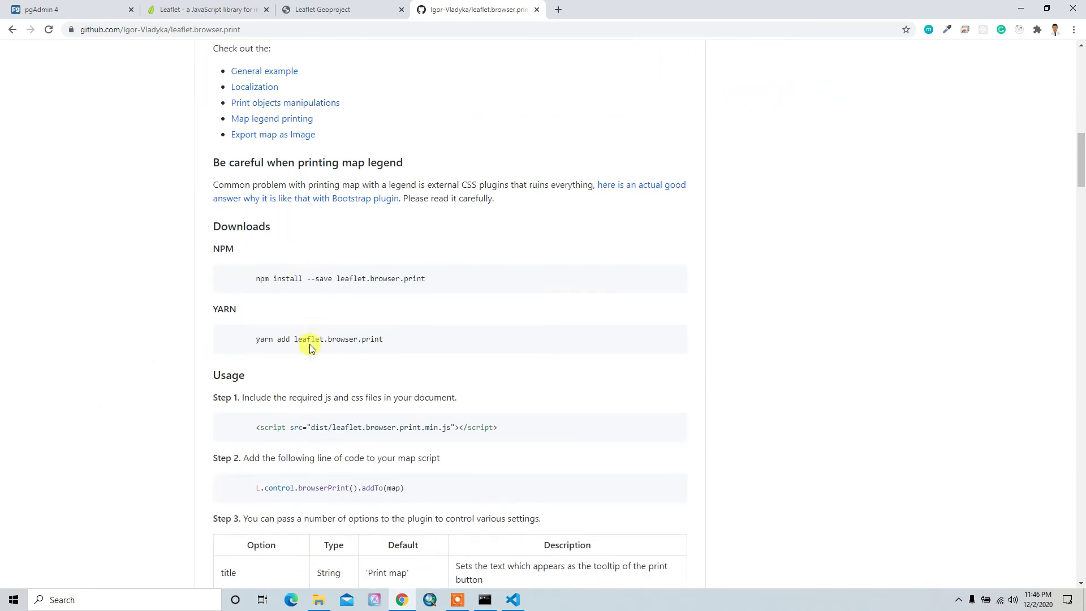
{"action": "scroll", "coordinate": [310, 344], "scroll_direction": "down", "scroll_amount": 1}
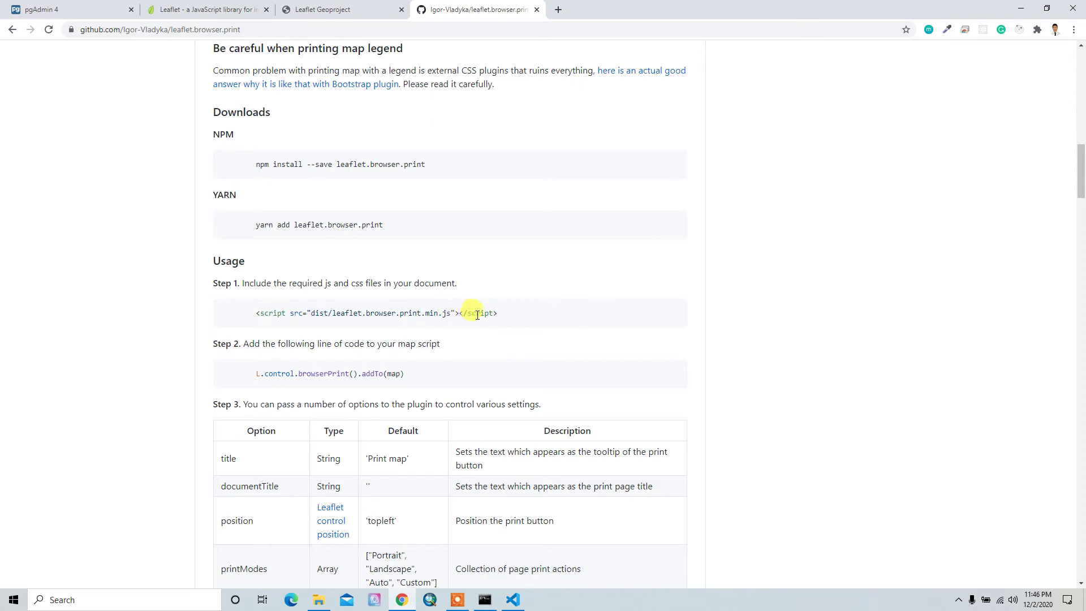
Select leaflet.browser.print.min.js in Downloads > leaflet.browser.print > dist for copying.
{"action": "left_click", "coordinate": [327, 601]}
{"action": "left_click", "coordinate": [47, 94]}
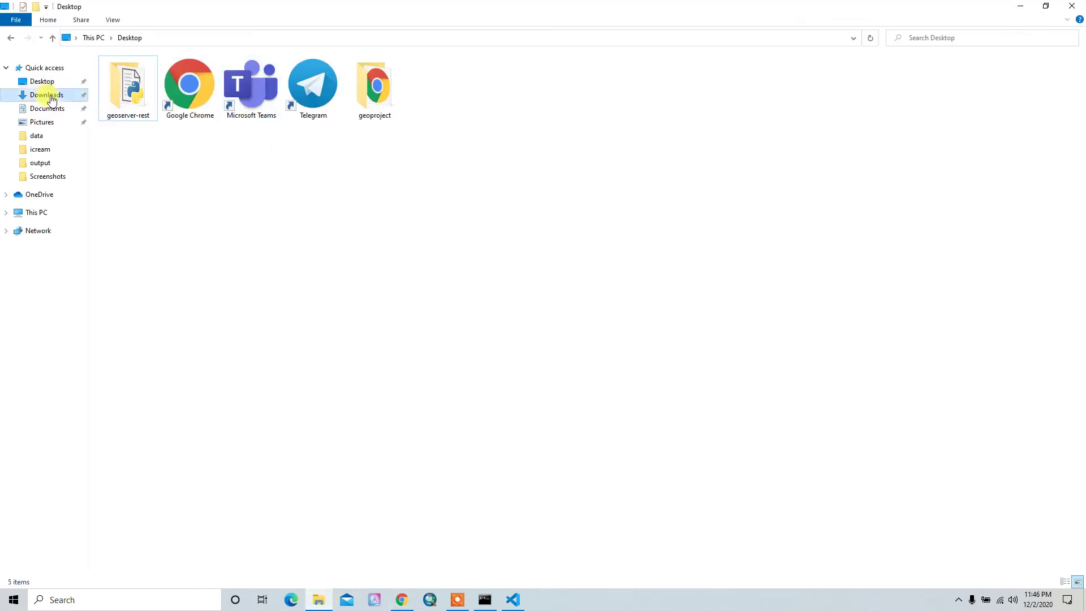
{"action": "double_click", "coordinate": [128, 139]}
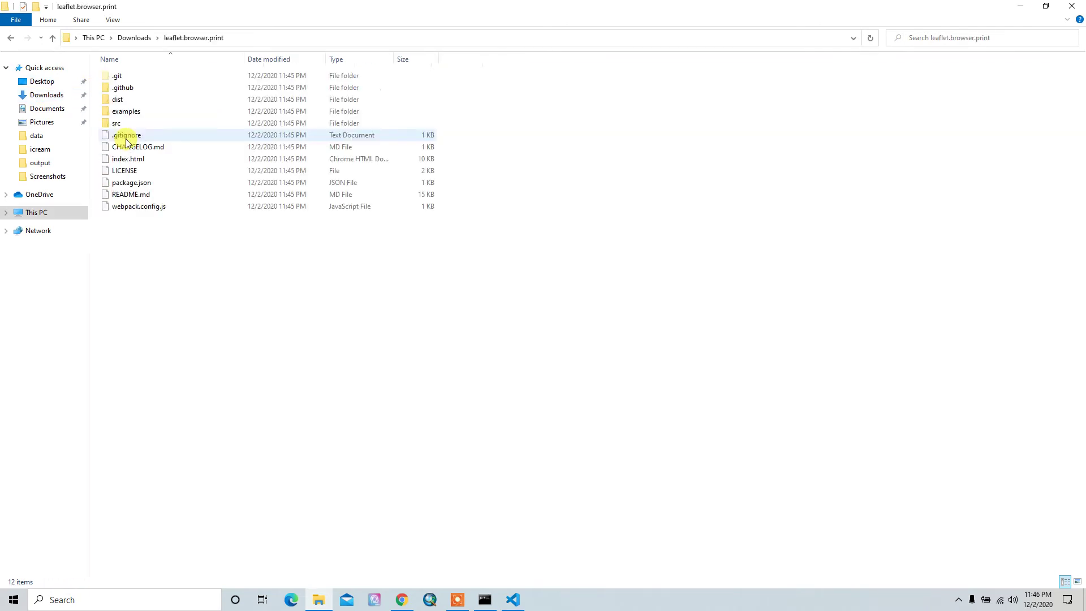
{"action": "double_click", "coordinate": [128, 99]}
{"action": "left_click", "coordinate": [166, 91]}
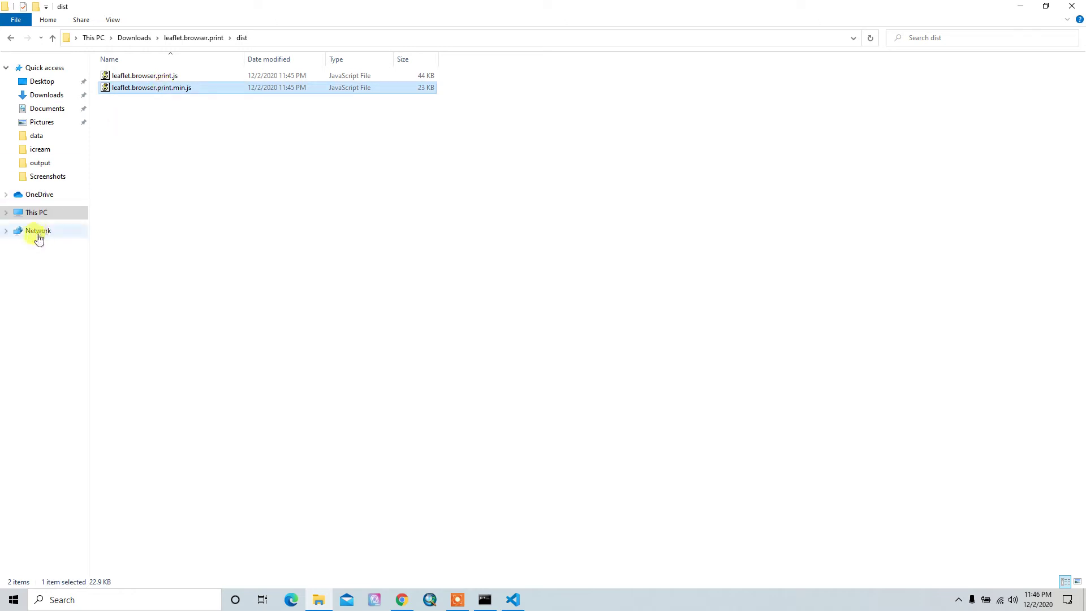
Navigate from the Desktop into the geoproject folder.
{"action": "left_click", "coordinate": [40, 82]}
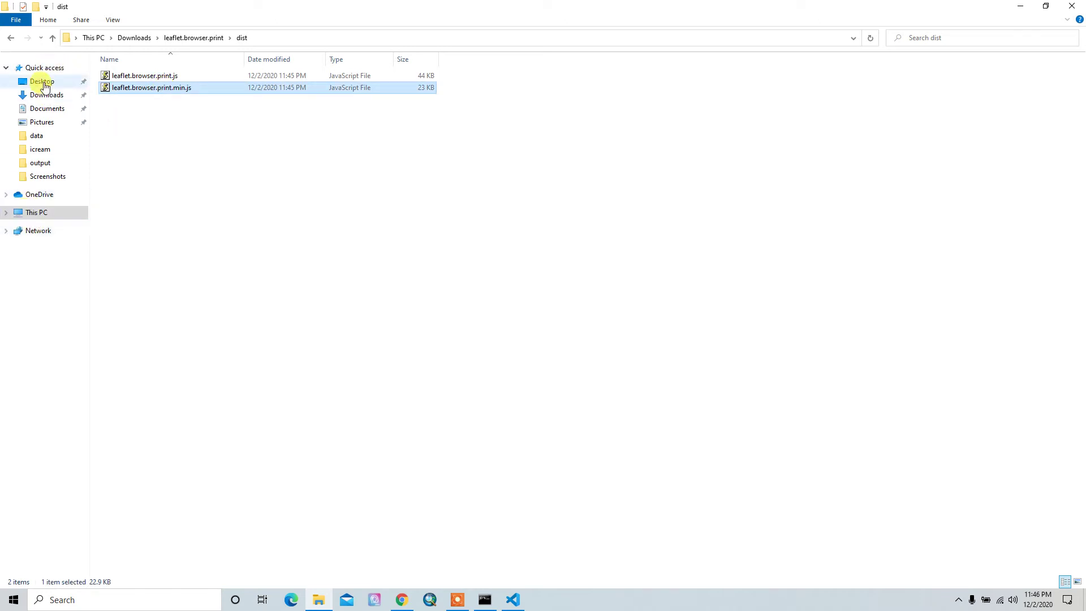
{"action": "double_click", "coordinate": [205, 90]}
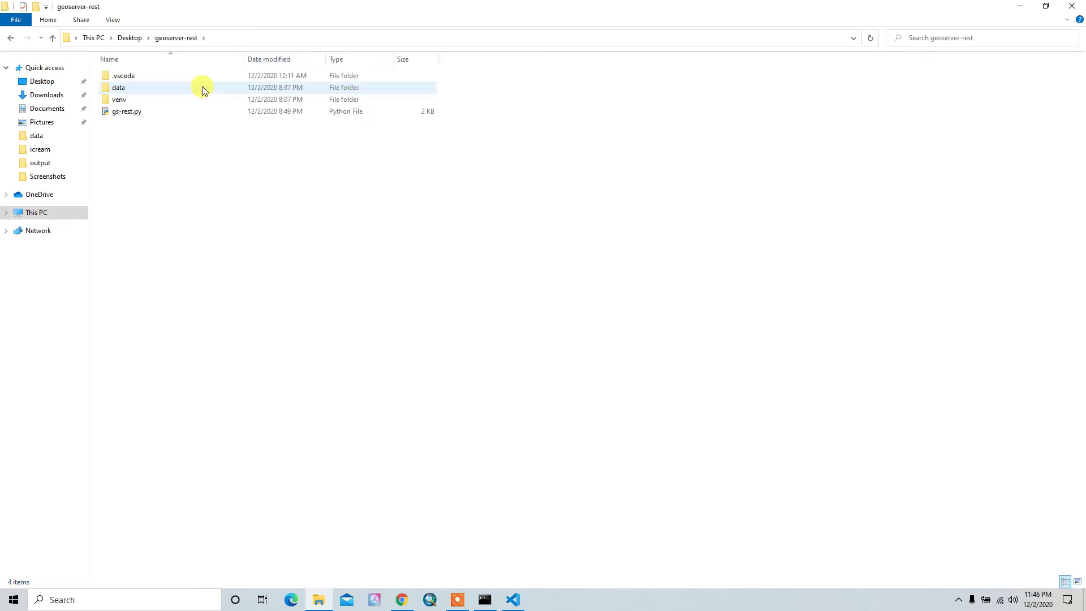
{"action": "left_click", "coordinate": [128, 40]}
{"action": "double_click", "coordinate": [111, 82]}
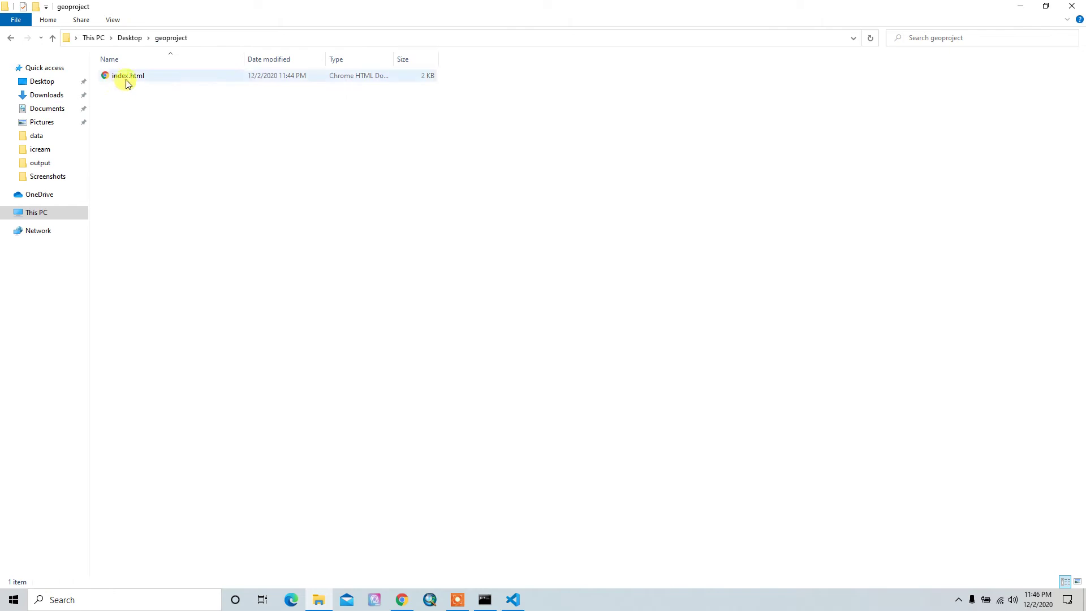
Create a lib folder in geoproject and paste leaflet.browser.print.min.js into it.
{"action": "key", "text": "ctrl+shift+n"}
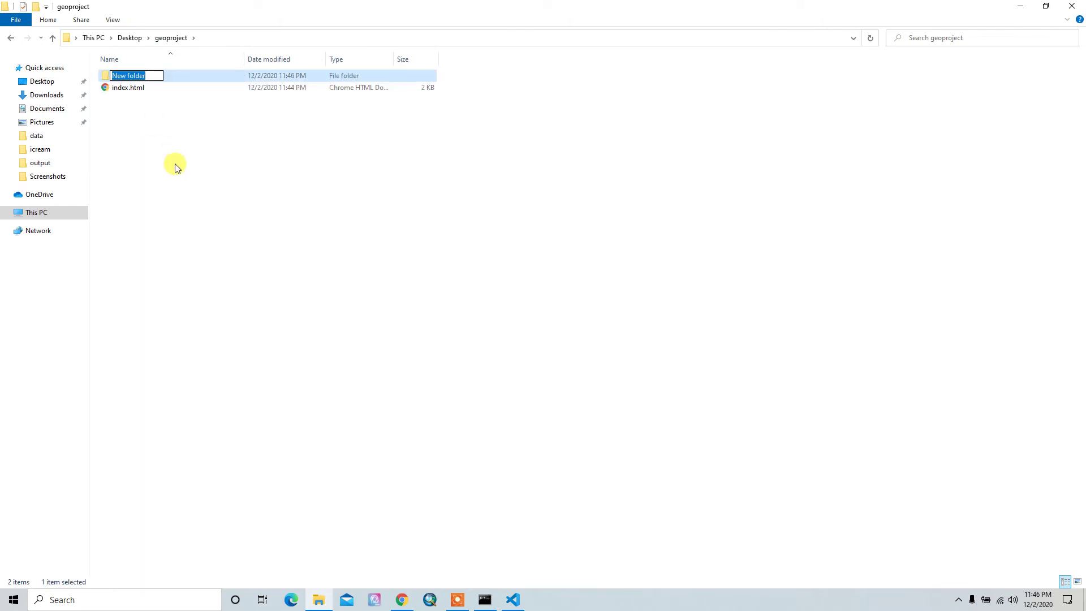
{"action": "type", "text": "li"}
{"action": "key", "text": "Return"}
{"action": "key", "text": "Return"}
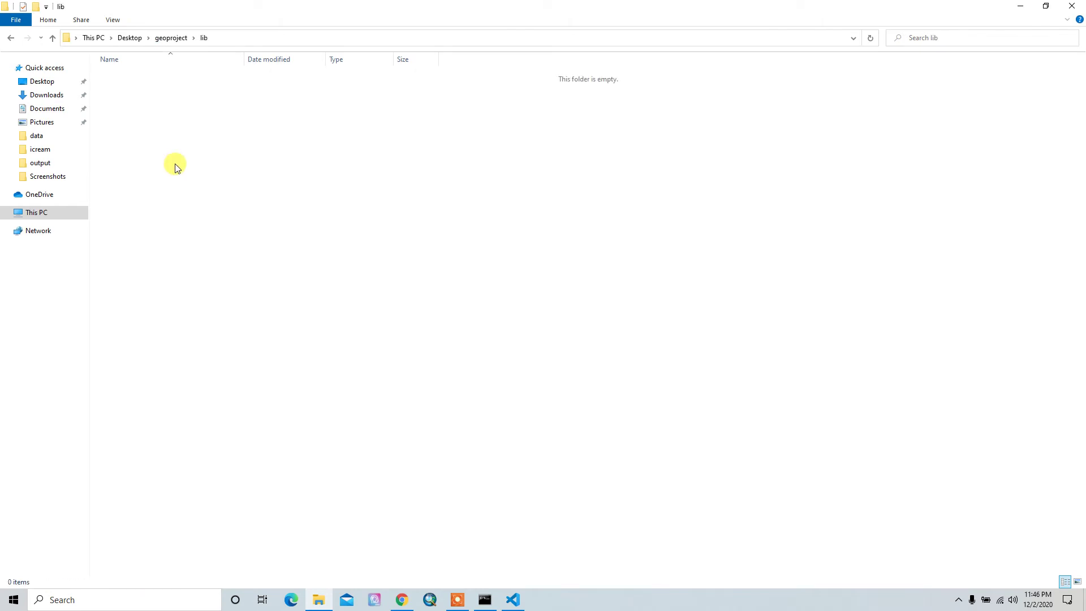
{"action": "key", "text": "ctrl+v"}
{"action": "left_click", "coordinate": [268, 150]}
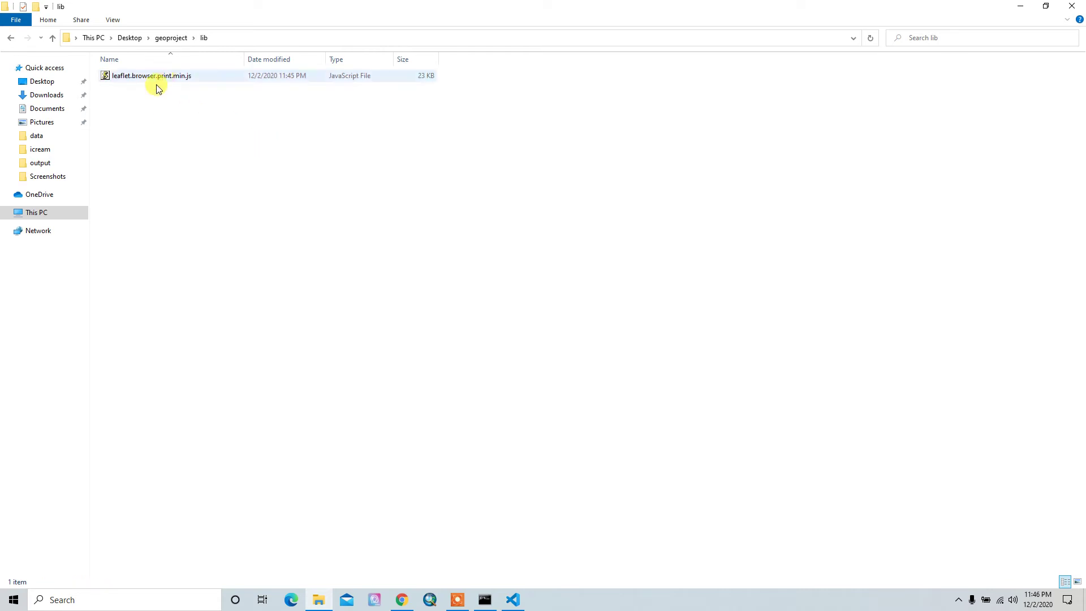
Add a script tag loading leaflet.browser.print.min.js below the jQuery script in index.html.
{"action": "left_click", "coordinate": [513, 600]}
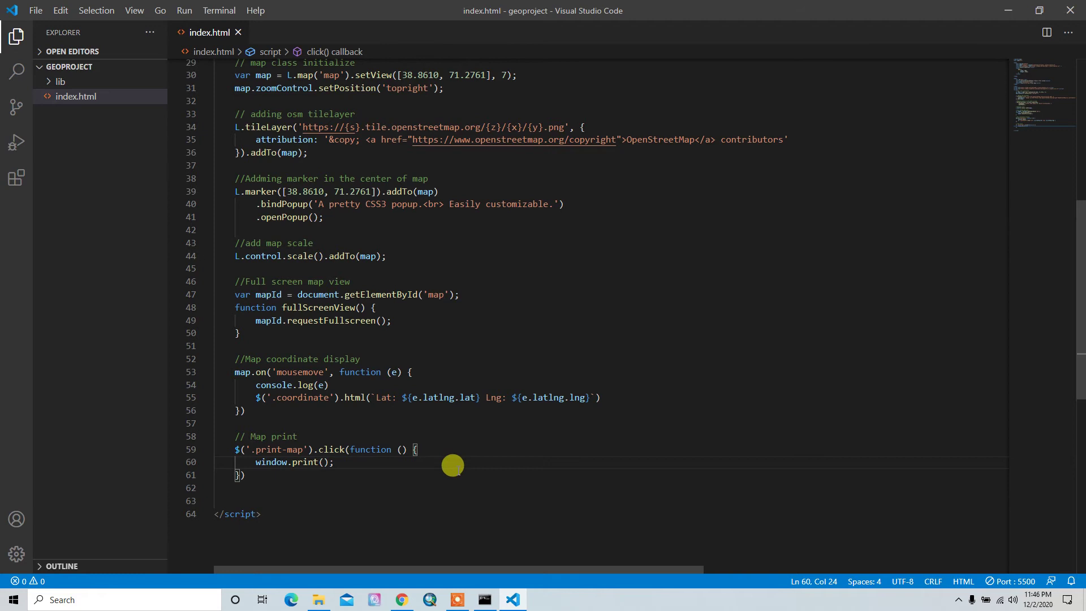
{"action": "scroll", "coordinate": [499, 286], "scroll_direction": "up", "scroll_amount": 5}
{"action": "scroll", "coordinate": [499, 286], "scroll_direction": "up", "scroll_amount": 2}
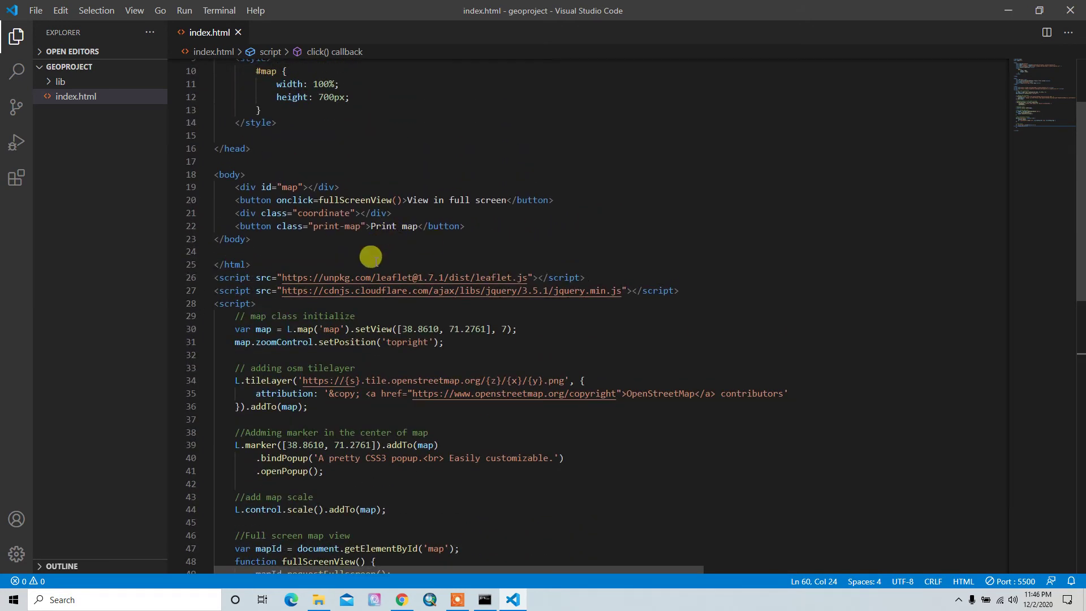
{"action": "scroll", "coordinate": [403, 246], "scroll_direction": "up", "scroll_amount": 1}
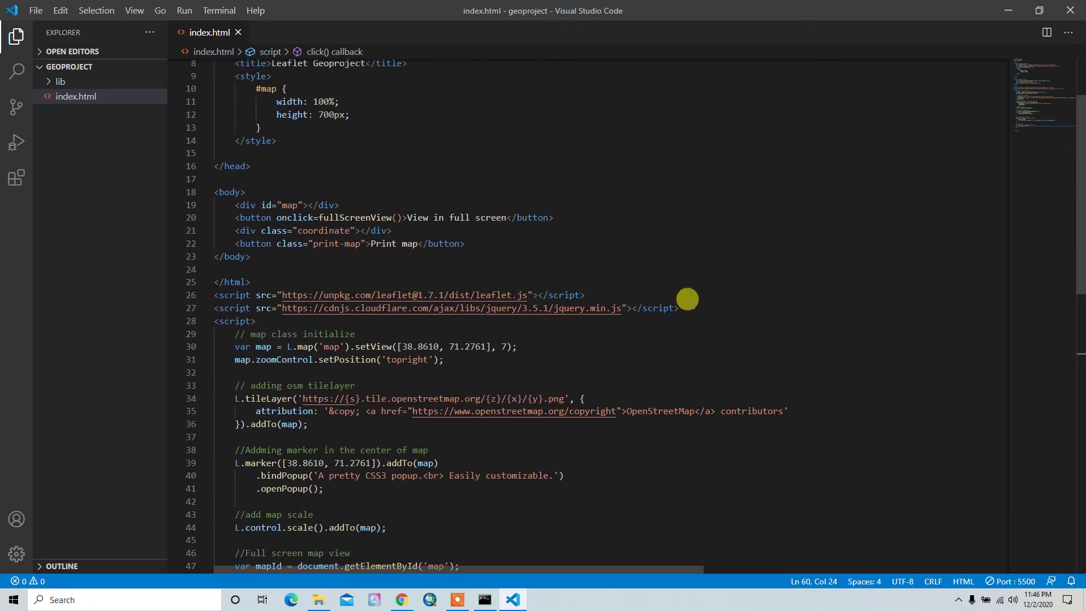
{"action": "key", "text": "Return"}
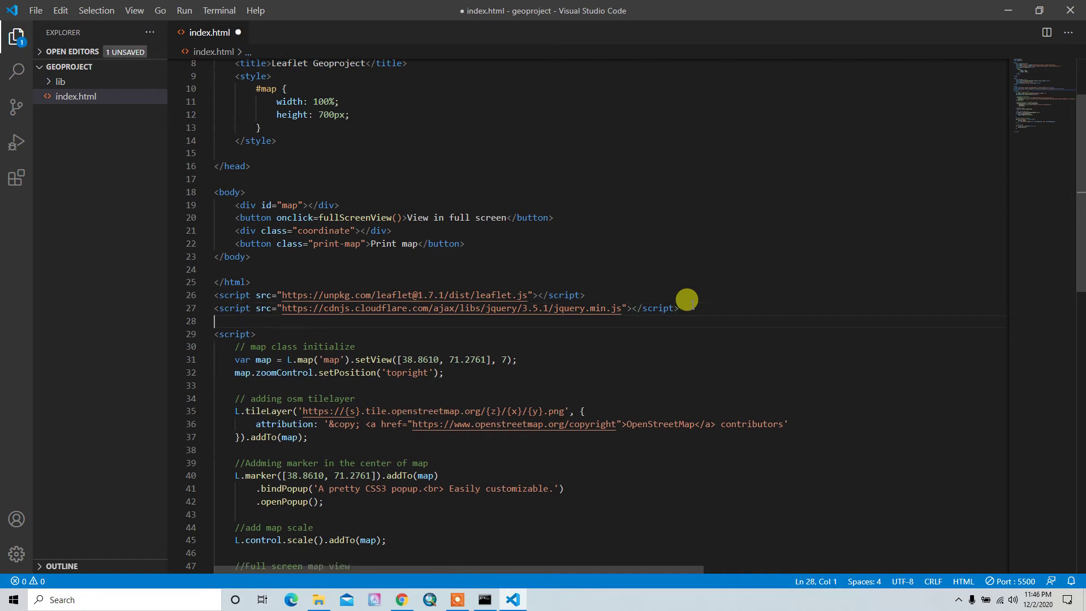
{"action": "type", "text": "sci"}
{"action": "type", "text": "ript:src"}
{"action": "key", "text": "Tab"}
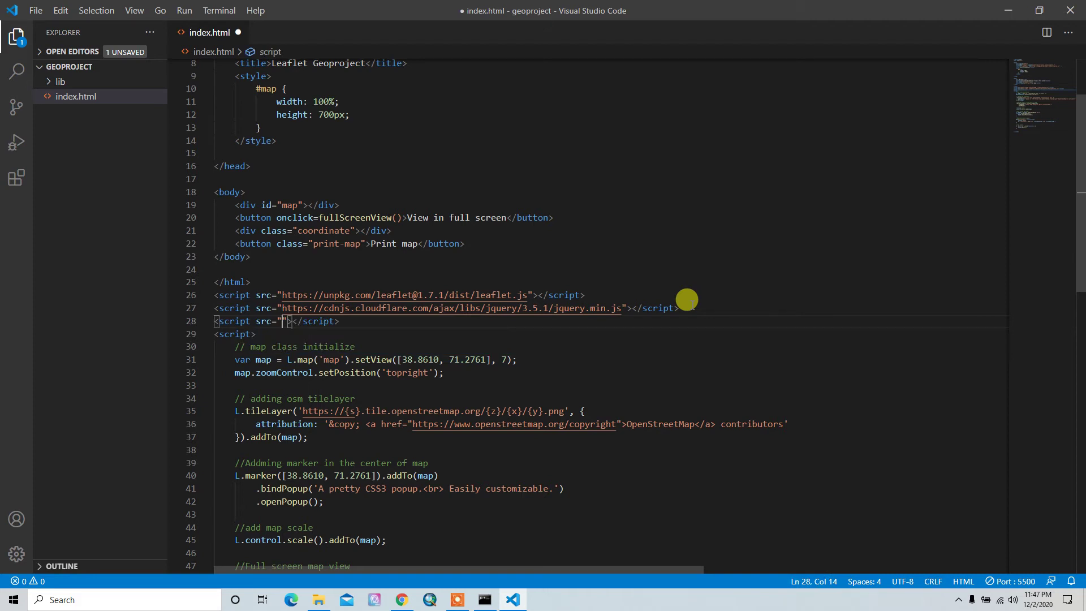
{"action": "type", "text": "/li"}
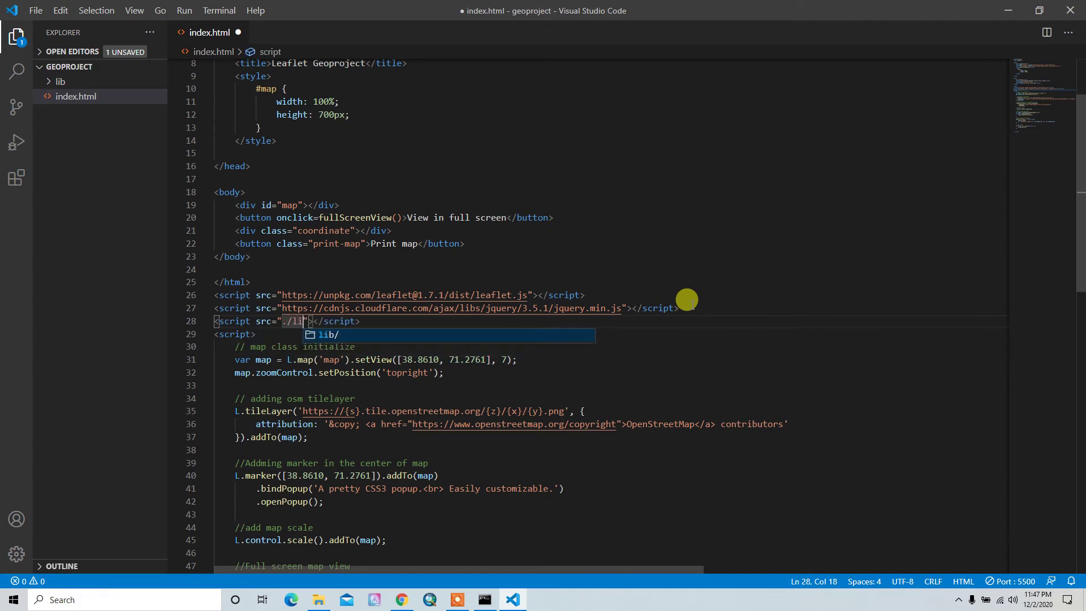
{"action": "type", "text": "b/"}
{"action": "key", "text": "Return"}
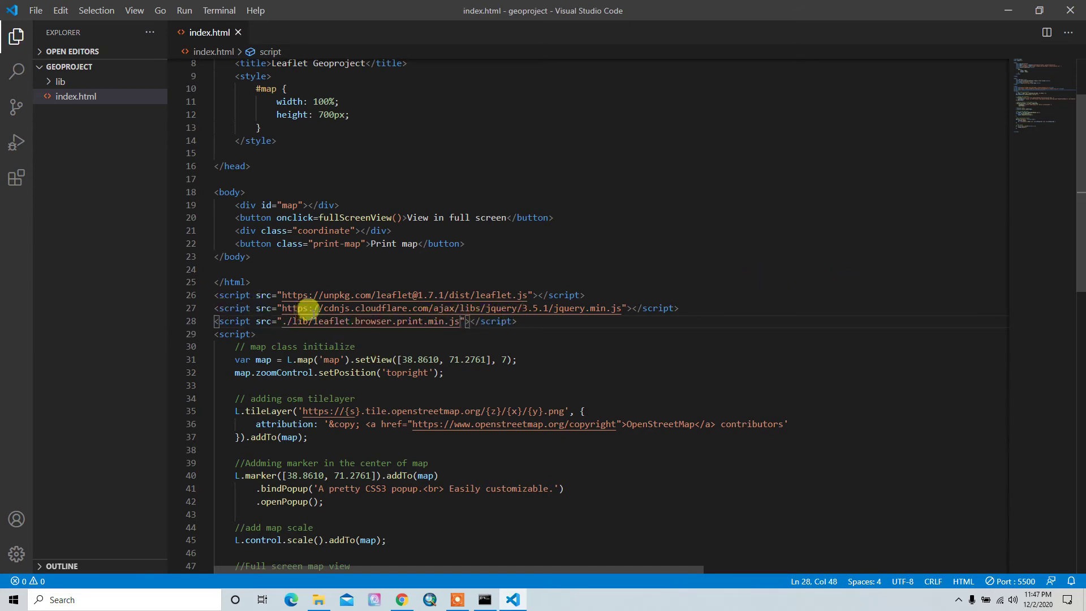
Copy the L.control.browserPrint().addTo(map) line from the GitHub README.
{"action": "key", "text": "alt+Tab"}
{"action": "key", "text": "alt+Tab"}
{"action": "key", "text": "Tab"}
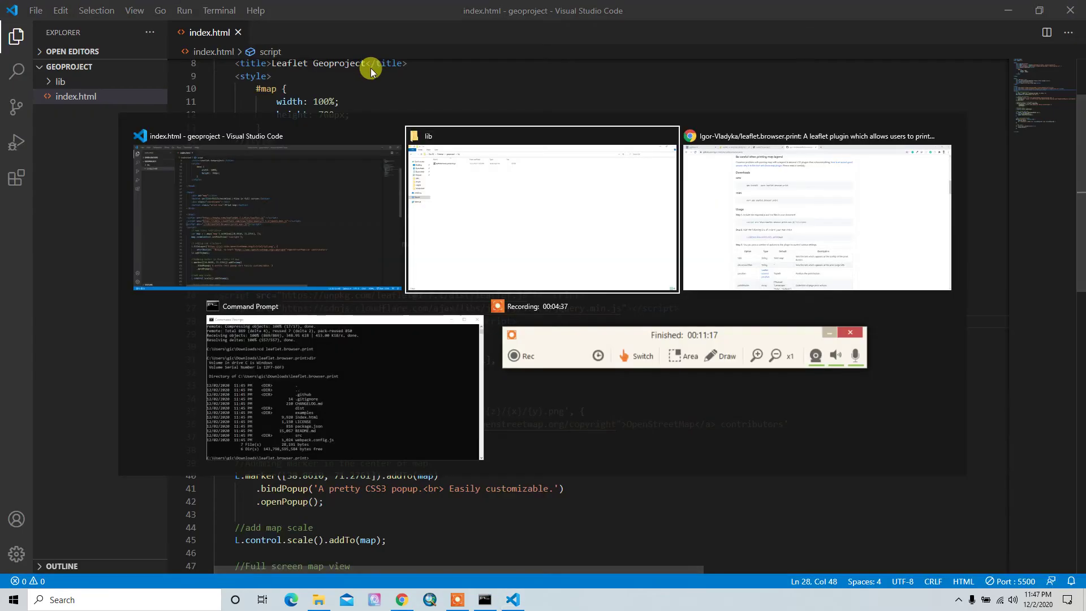
{"action": "scroll", "coordinate": [388, 328], "scroll_direction": "down", "scroll_amount": 2}
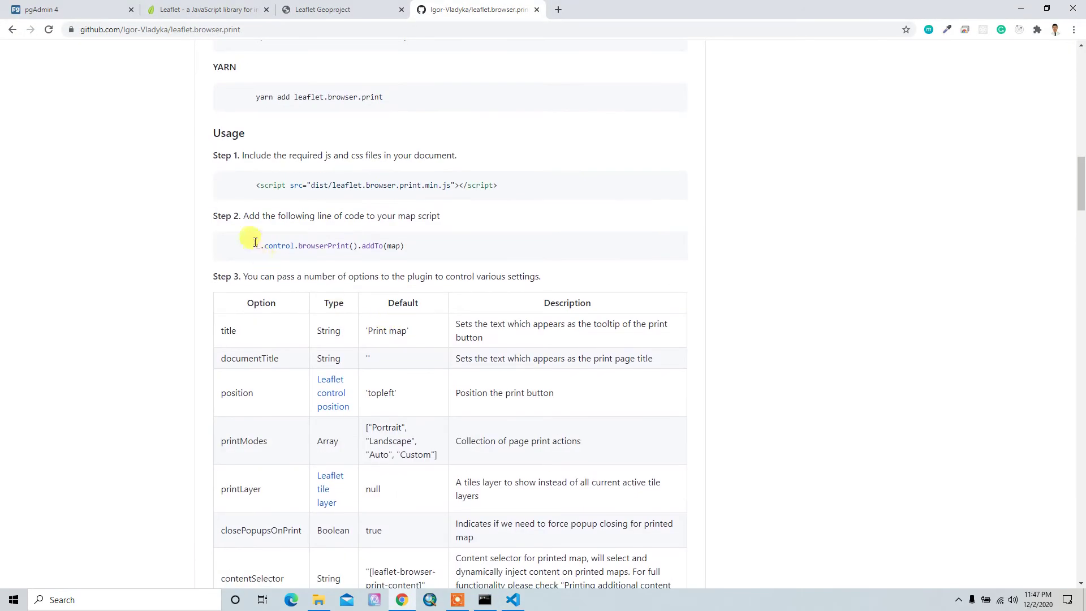
{"action": "left_click_drag", "start_coordinate": [255, 244], "coordinate": [411, 247]}
{"action": "key", "text": "ctrl+c"}
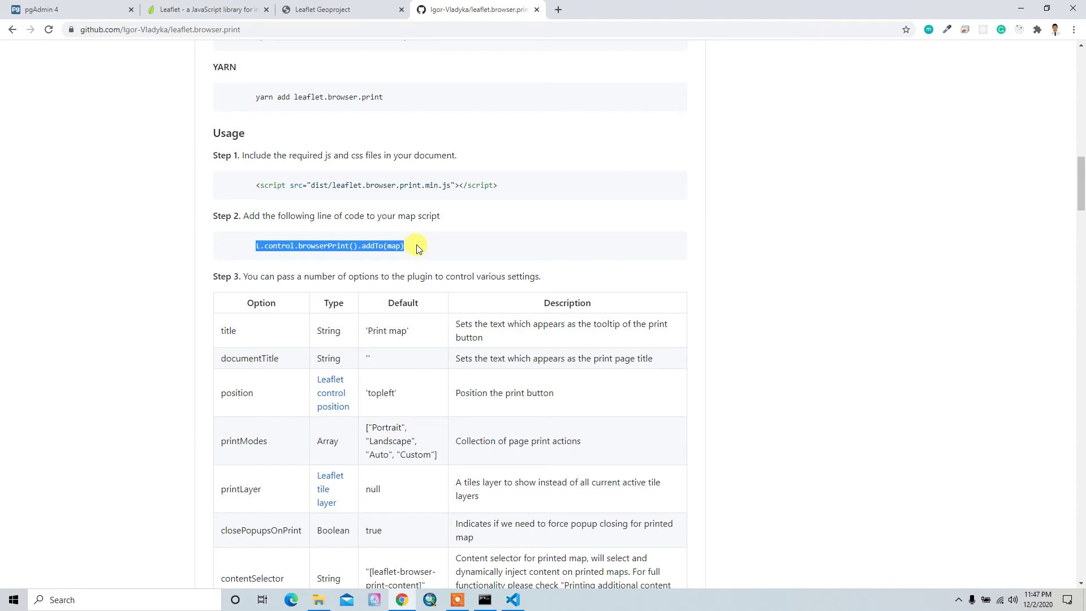
{"action": "key", "text": "alt+Tab"}
{"action": "scroll", "coordinate": [412, 243], "scroll_direction": "down", "scroll_amount": 2}
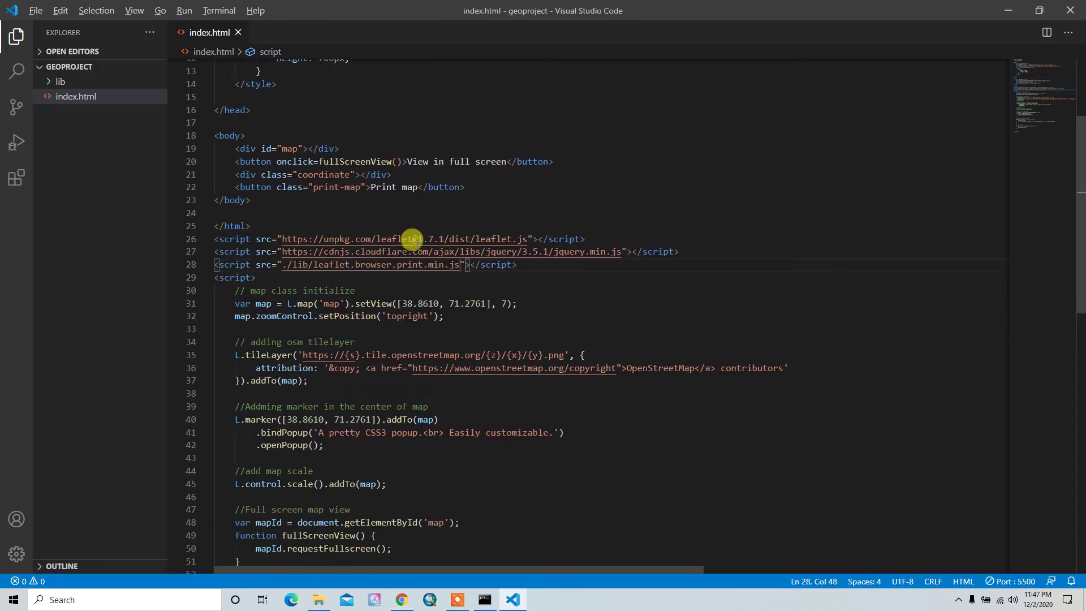
{"action": "key", "text": "alt+Tab"}
{"action": "key", "text": "alt+Tab"}
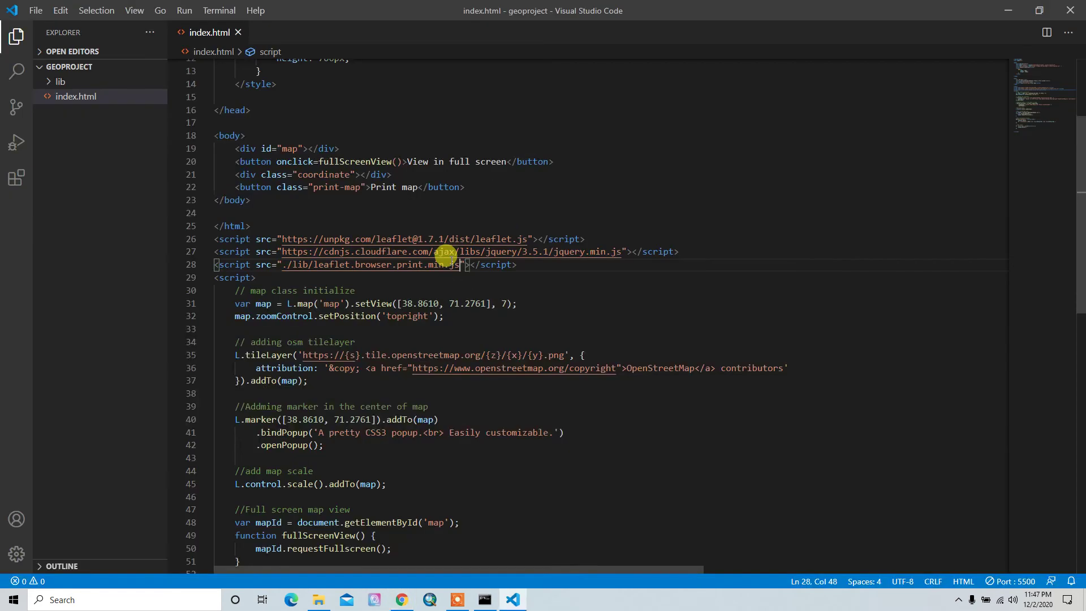
{"action": "scroll", "coordinate": [445, 253], "scroll_direction": "down", "scroll_amount": 5}
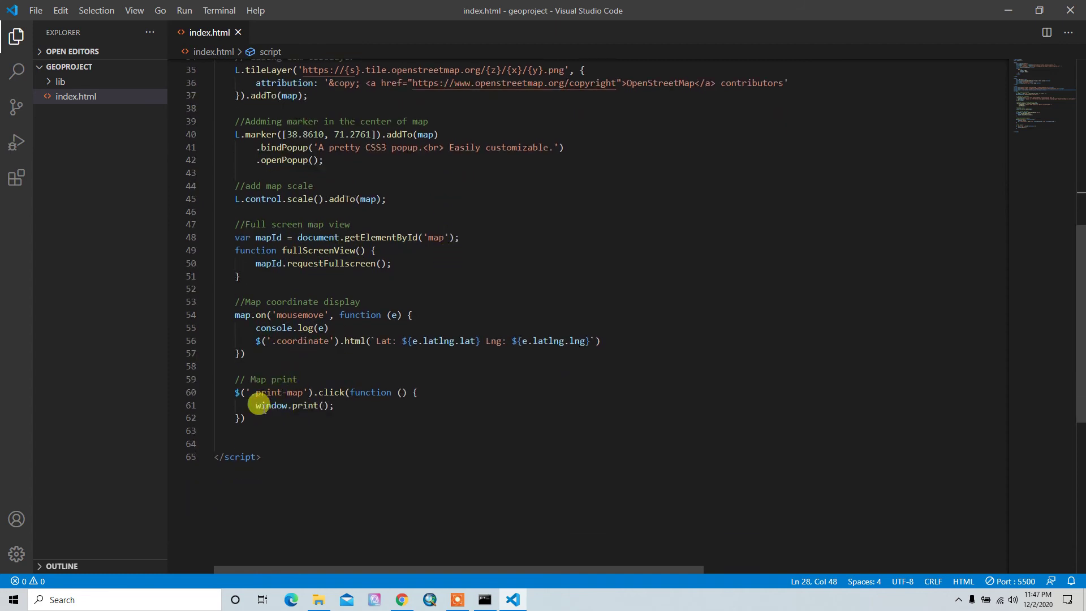
Make a fresh line below the print click handler for the control code.
{"action": "left_click", "coordinate": [249, 417]}
{"action": "key", "text": "Return"}
{"action": "key", "text": "Return"}
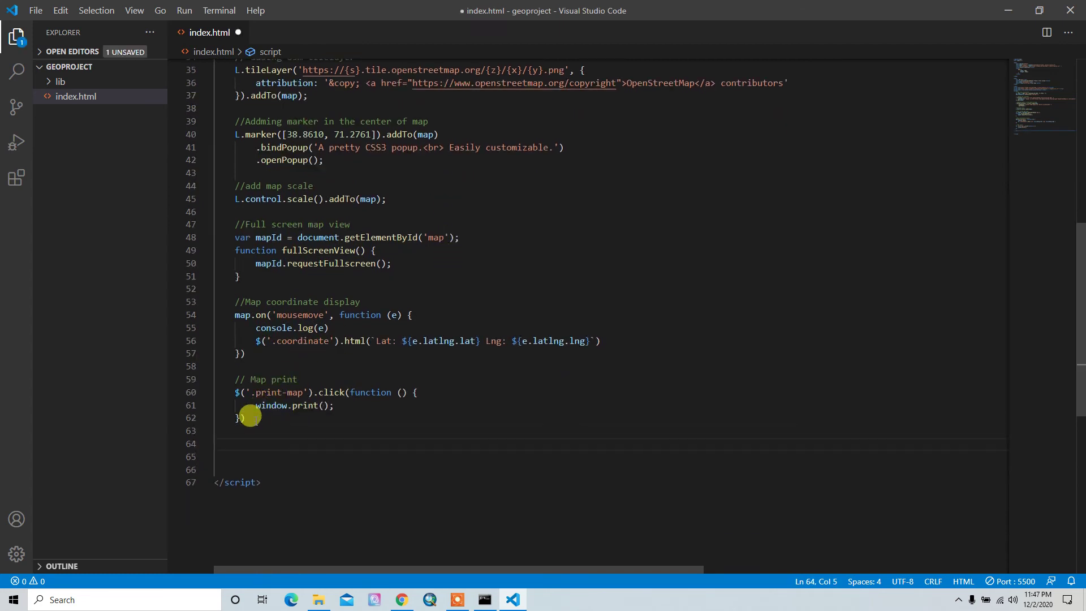
{"action": "type", "text": "$"}
{"action": "key", "text": "BackSpace"}
{"action": "key", "text": "BackSpace"}
{"action": "key", "text": "BackSpace"}
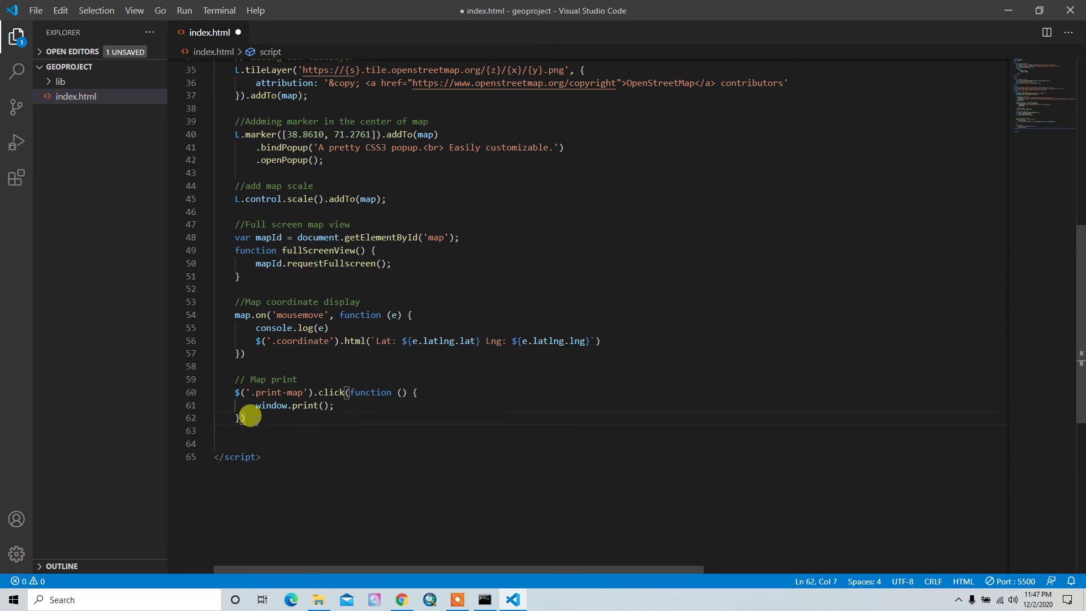
{"action": "type", "text": ";"}
{"action": "key", "text": "Return"}
{"action": "key", "text": "Return"}
{"action": "type", "text": "L"}
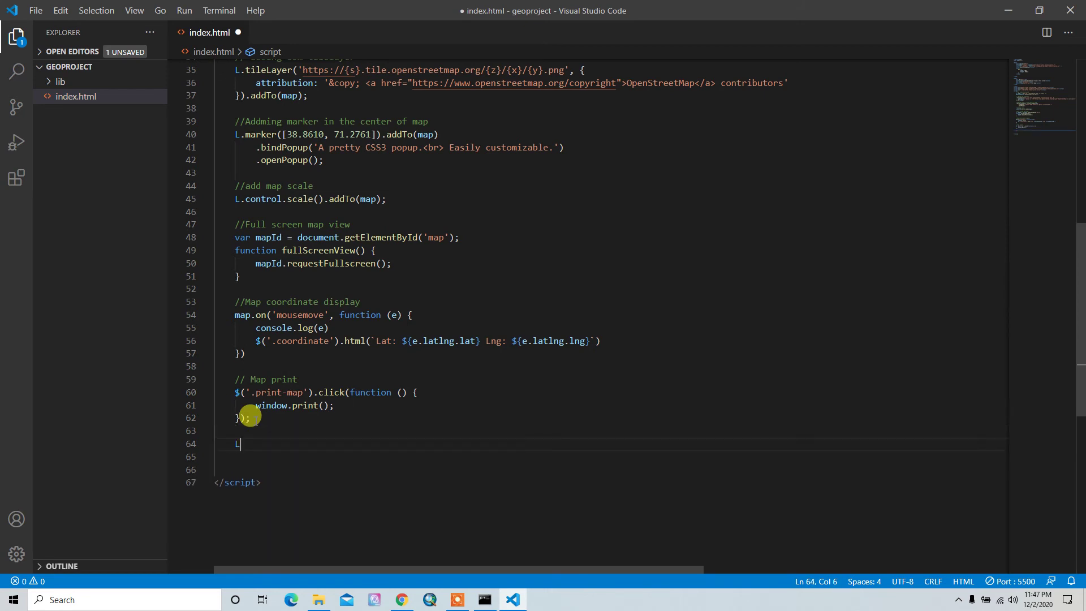
{"action": "type", "text": "."}
Paste L.control.browserPrint().addTo(map); on line 64, save, and view the Leaflet Geoproject page.
{"action": "key", "text": "alt+Tab"}
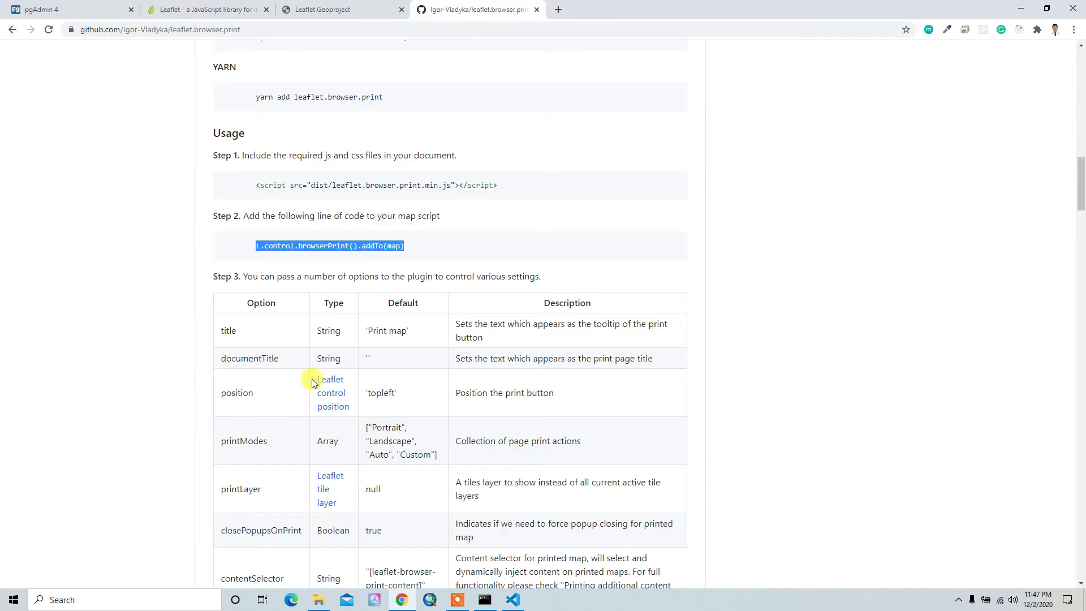
{"action": "key", "text": "alt+Tab"}
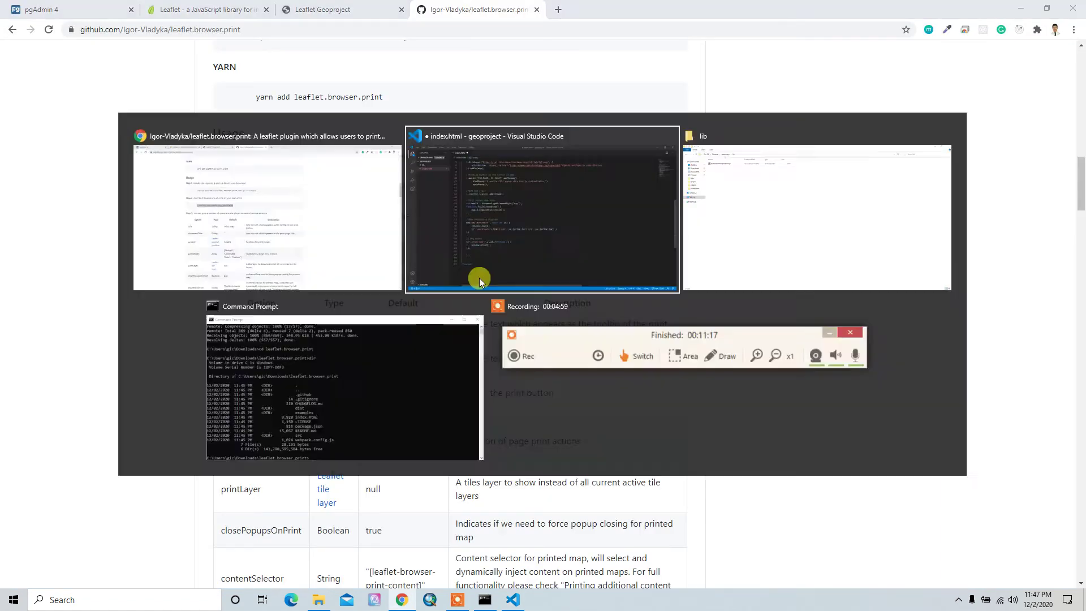
{"action": "left_click_drag", "start_coordinate": [242, 442], "coordinate": [232, 443]}
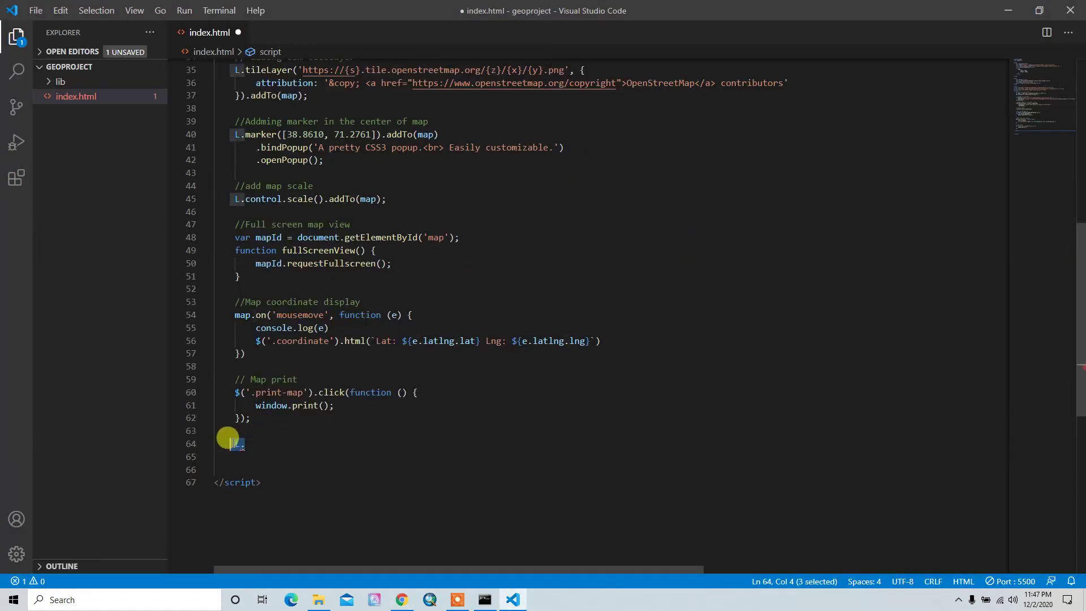
{"action": "key", "text": "ctrl+v"}
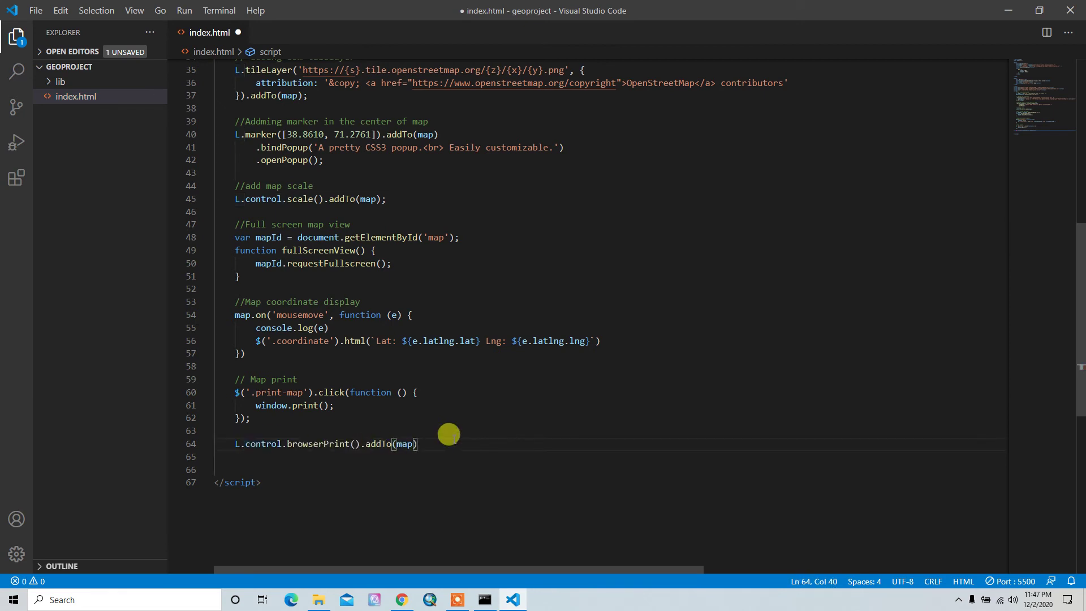
{"action": "type", "text": ";"}
{"action": "key", "text": "ctrl+s"}
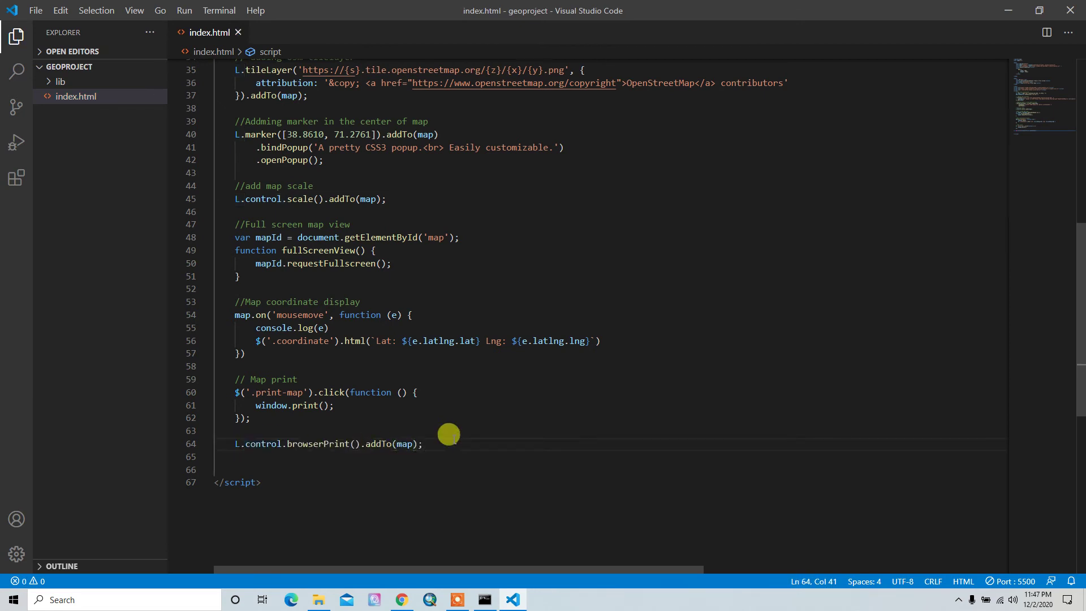
{"action": "key", "text": "alt+Tab"}
{"action": "left_click", "coordinate": [339, 7]}
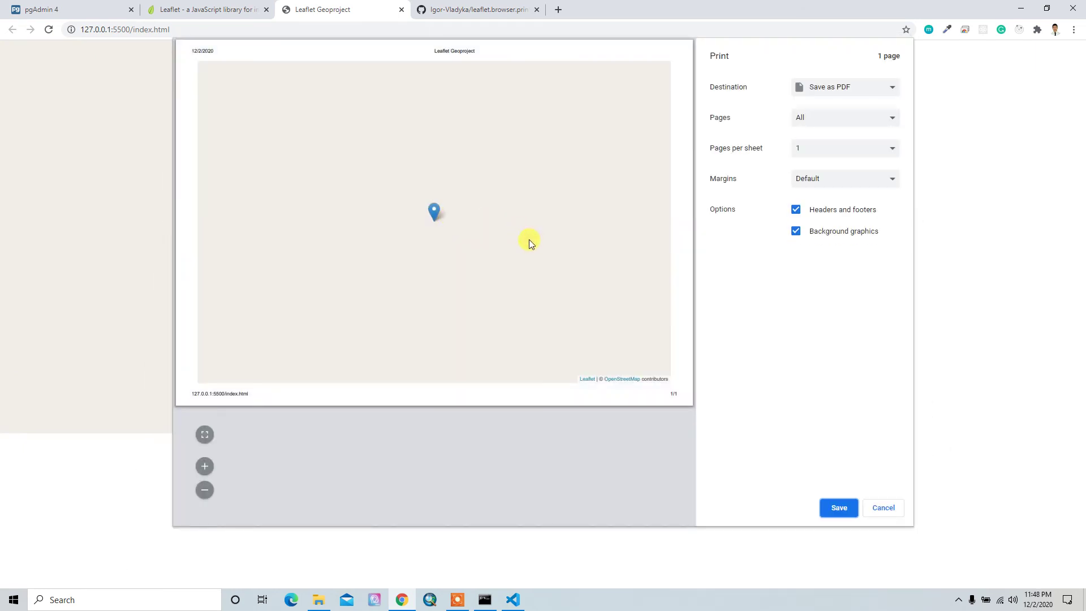
Close the open print preview, then preview the map in portrait orientation and cancel.
{"action": "left_click", "coordinate": [883, 508]}
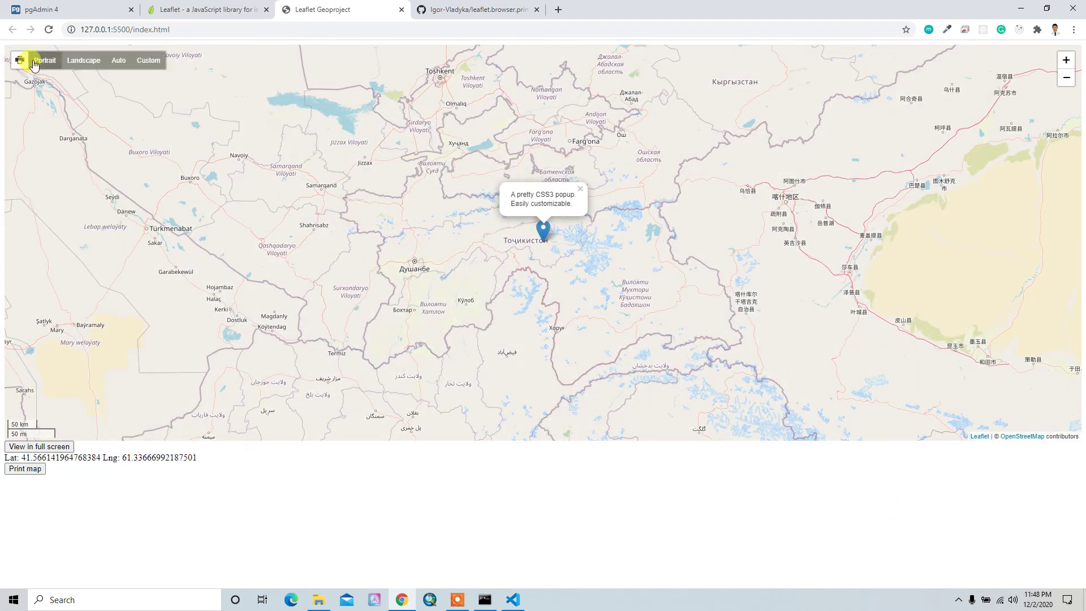
{"action": "left_click", "coordinate": [39, 59]}
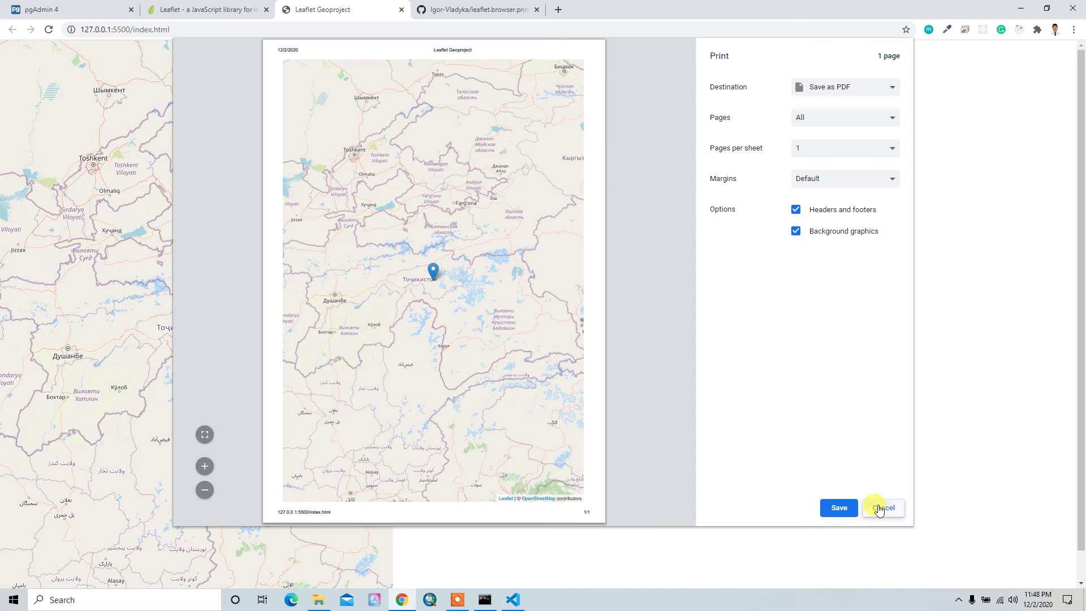
{"action": "left_click", "coordinate": [883, 508]}
{"action": "mouse_move", "coordinate": [19, 61]}
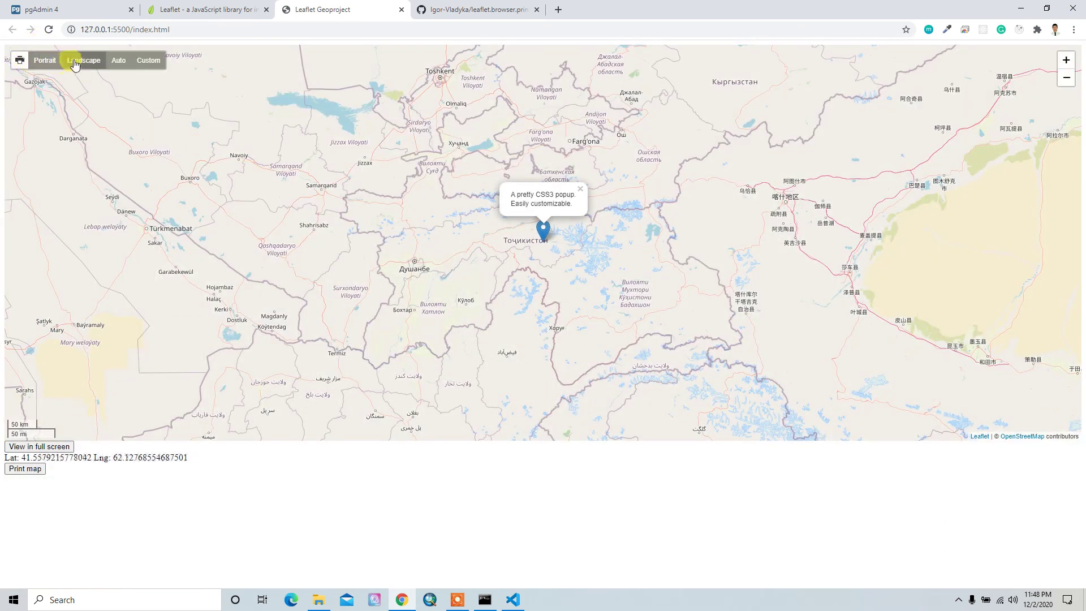
Preview the map in landscape orientation, cancel, and return to the leaflet.browser.print GitHub page.
{"action": "left_click", "coordinate": [77, 61]}
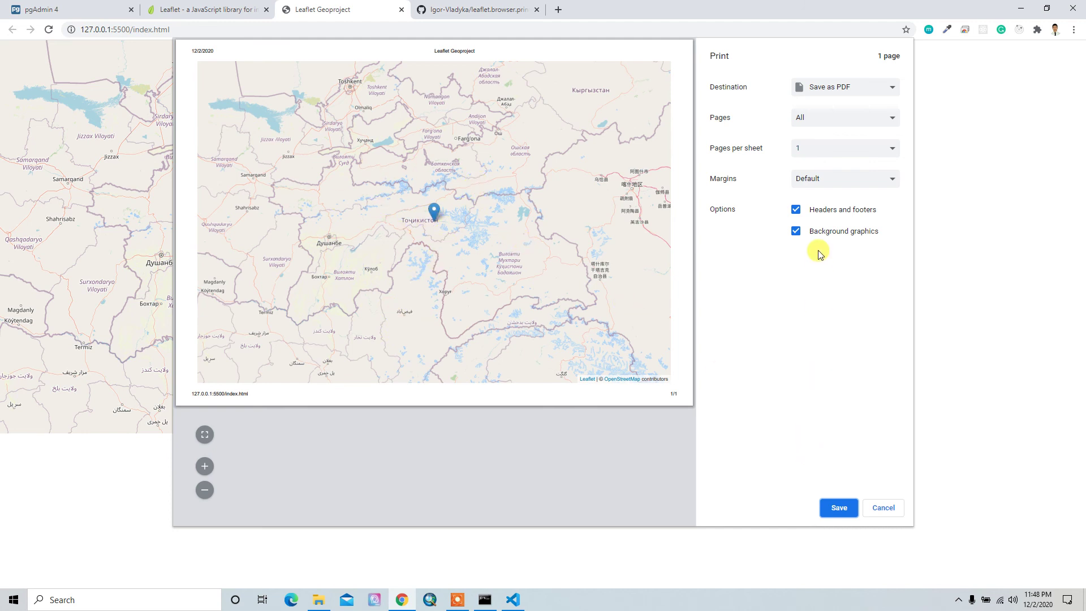
{"action": "left_click", "coordinate": [883, 508]}
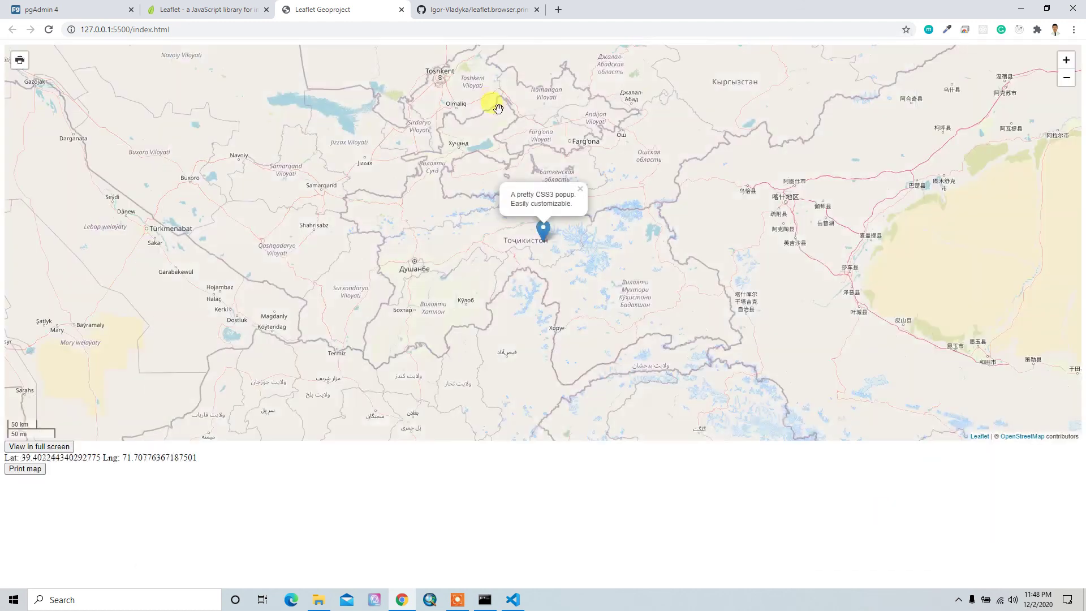
{"action": "left_click", "coordinate": [463, 5]}
{"action": "scroll", "coordinate": [359, 377], "scroll_direction": "down", "scroll_amount": 2}
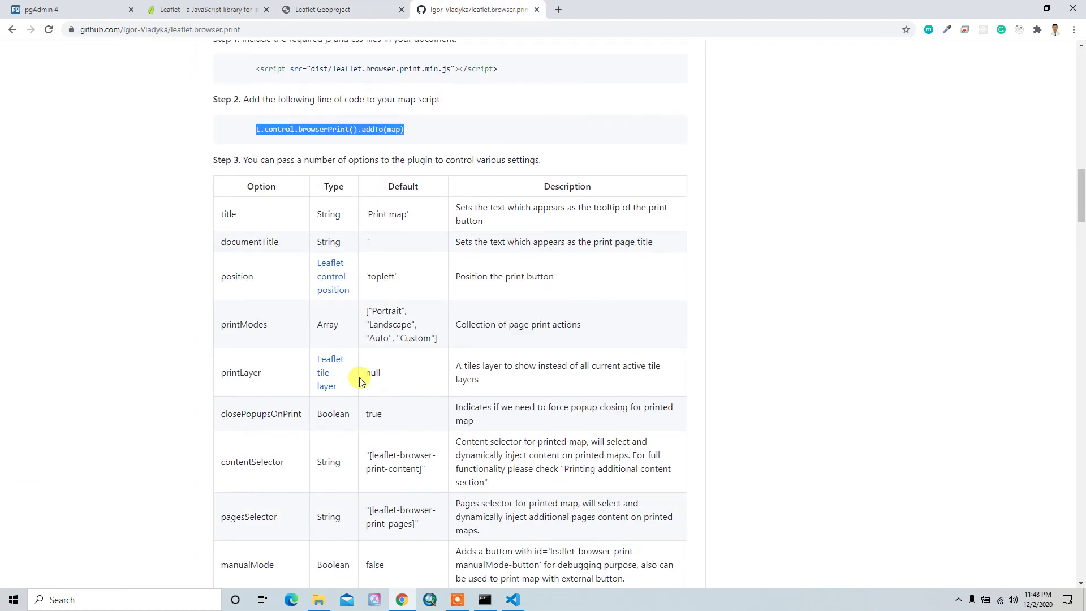
Look over the leaflet.browser.print options table and example code, then return to Leaflet Geoproject.
{"action": "left_click", "coordinate": [355, 130]}
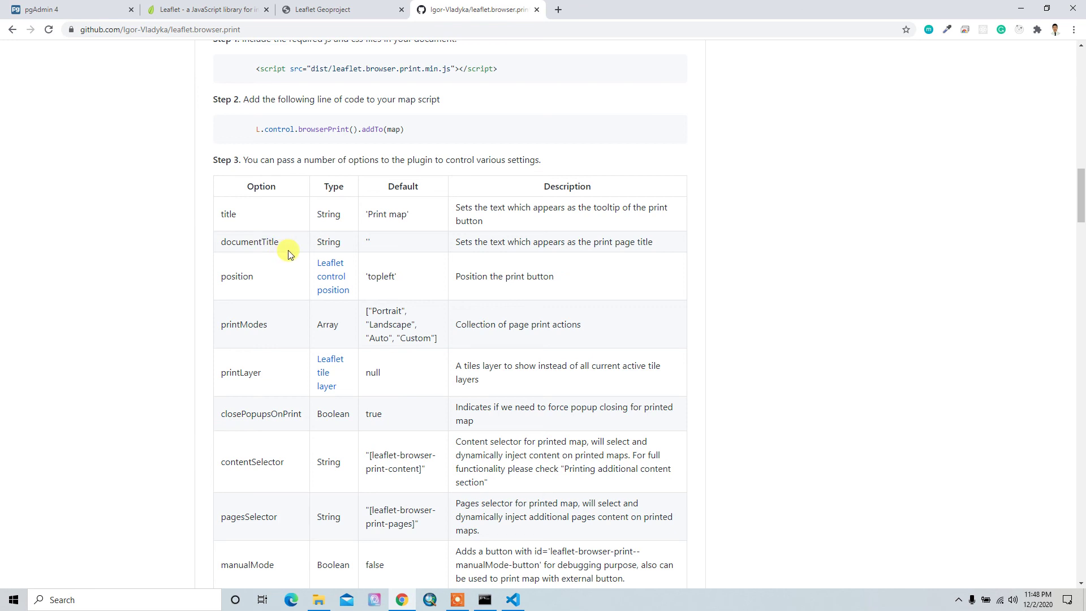
{"action": "scroll", "coordinate": [288, 254], "scroll_direction": "down", "scroll_amount": 3}
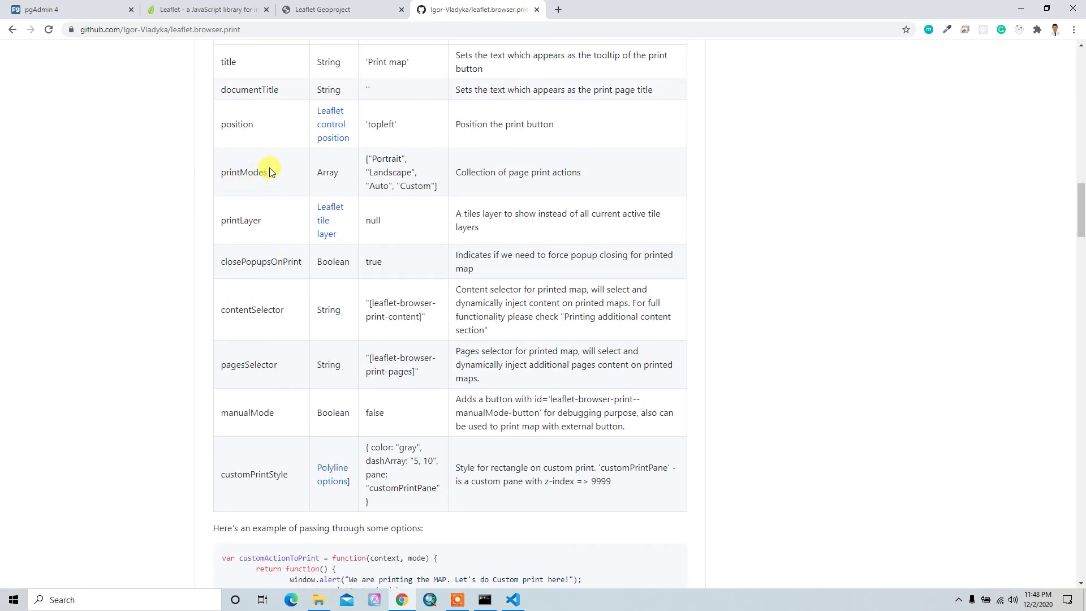
{"action": "scroll", "coordinate": [273, 291], "scroll_direction": "down", "scroll_amount": 3}
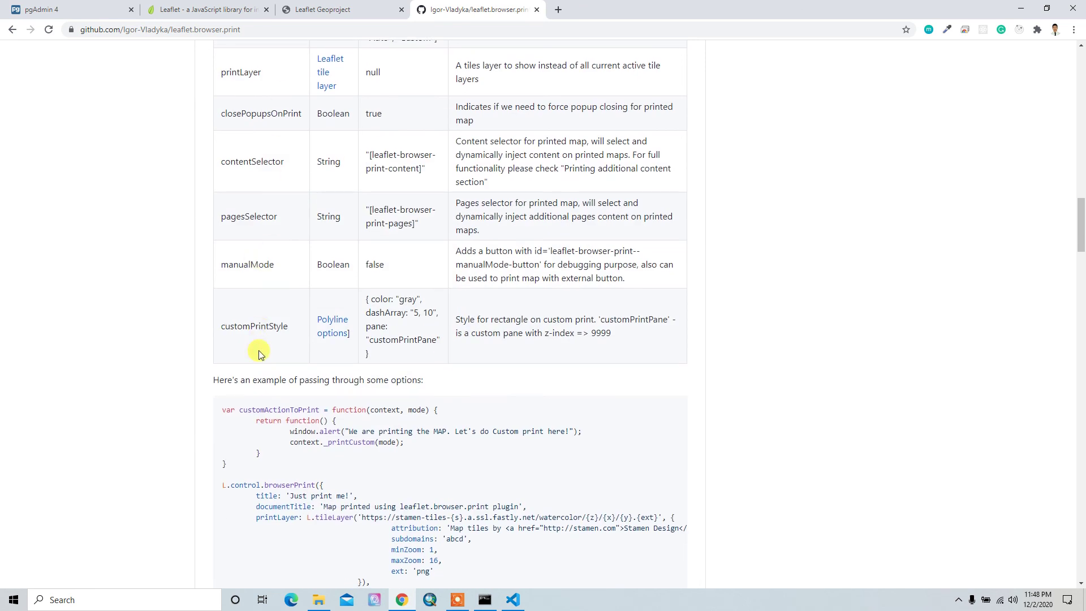
{"action": "scroll", "coordinate": [254, 348], "scroll_direction": "down", "scroll_amount": 3}
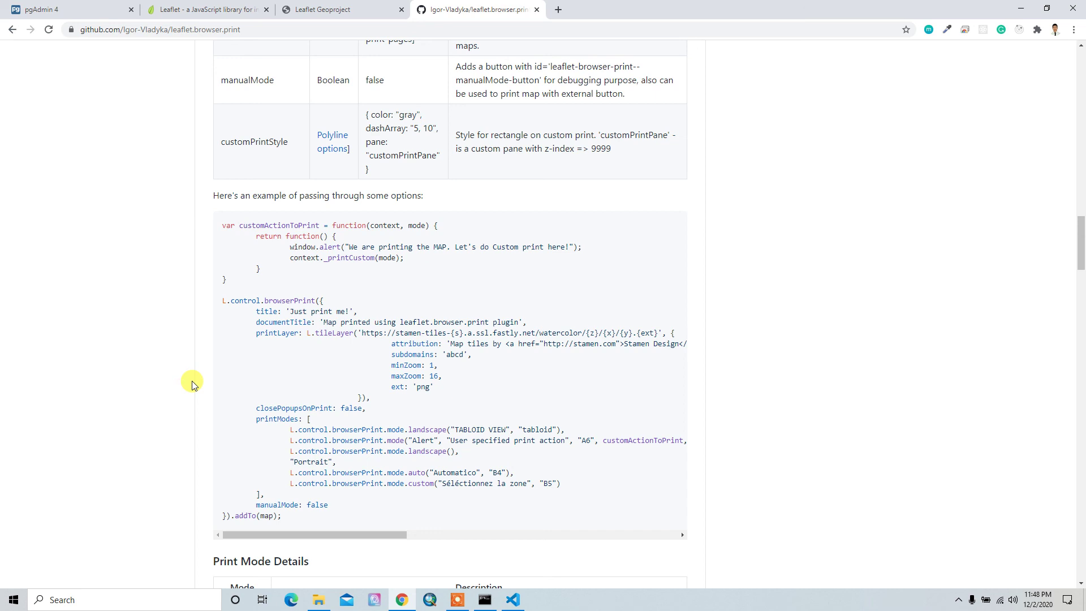
{"action": "scroll", "coordinate": [192, 382], "scroll_direction": "down", "scroll_amount": 3}
{"action": "scroll", "coordinate": [192, 381], "scroll_direction": "down", "scroll_amount": 3}
{"action": "left_click", "coordinate": [336, 7]}
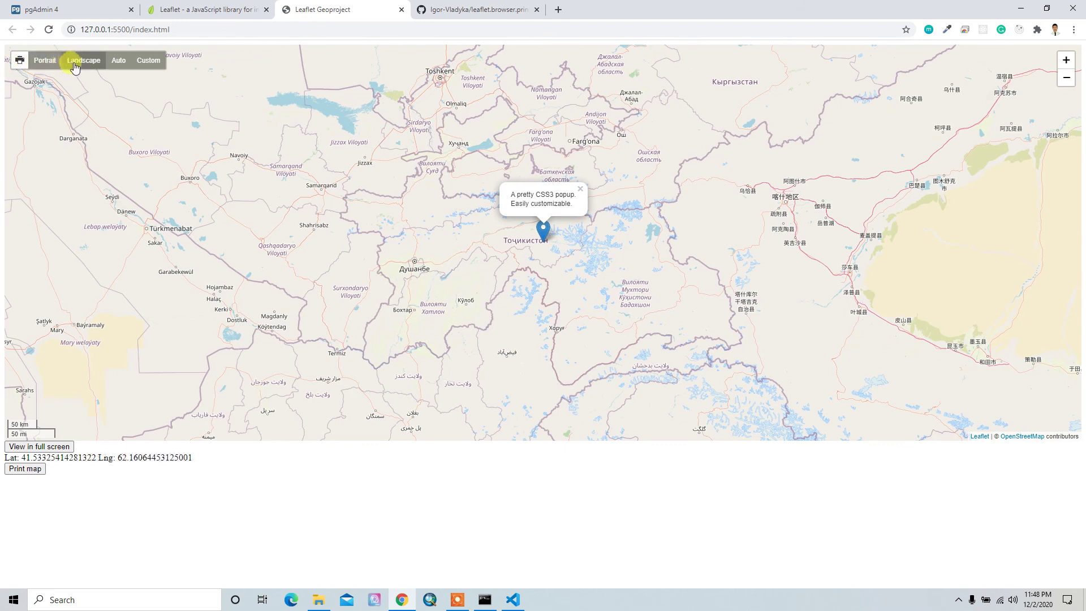
Print the map in landscape and save it as Leaflet Geoproject.pdf on the Desktop.
{"action": "left_click", "coordinate": [73, 60]}
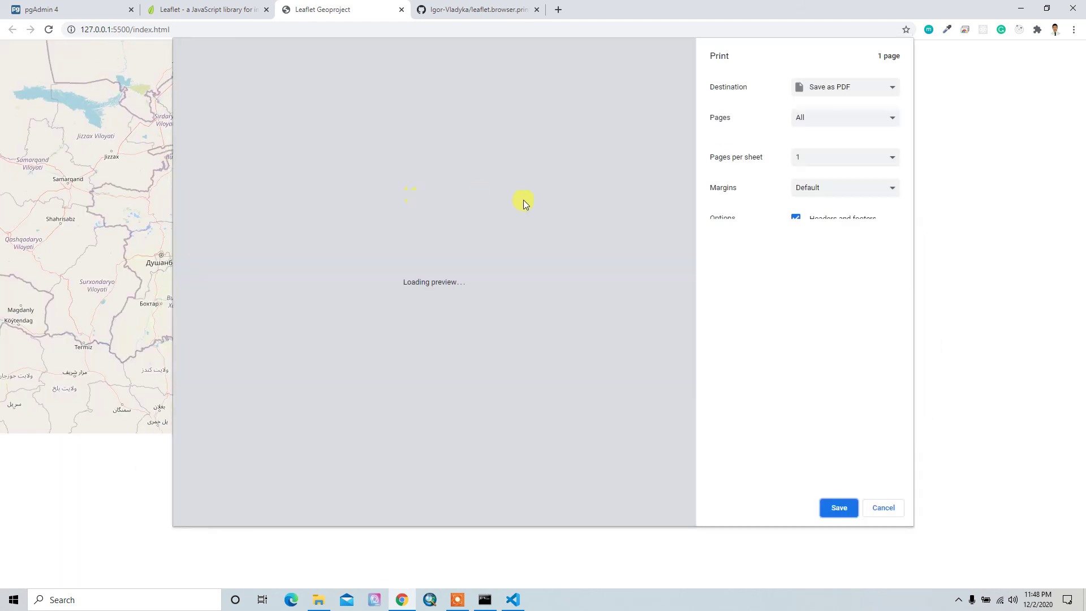
{"action": "left_click", "coordinate": [839, 508]}
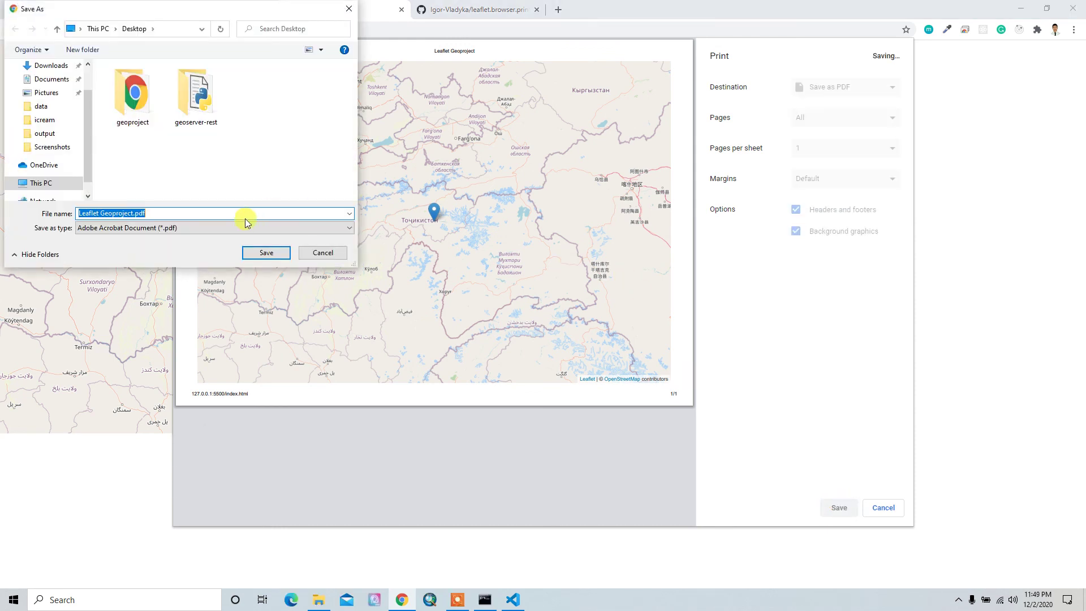
{"action": "left_click", "coordinate": [265, 252]}
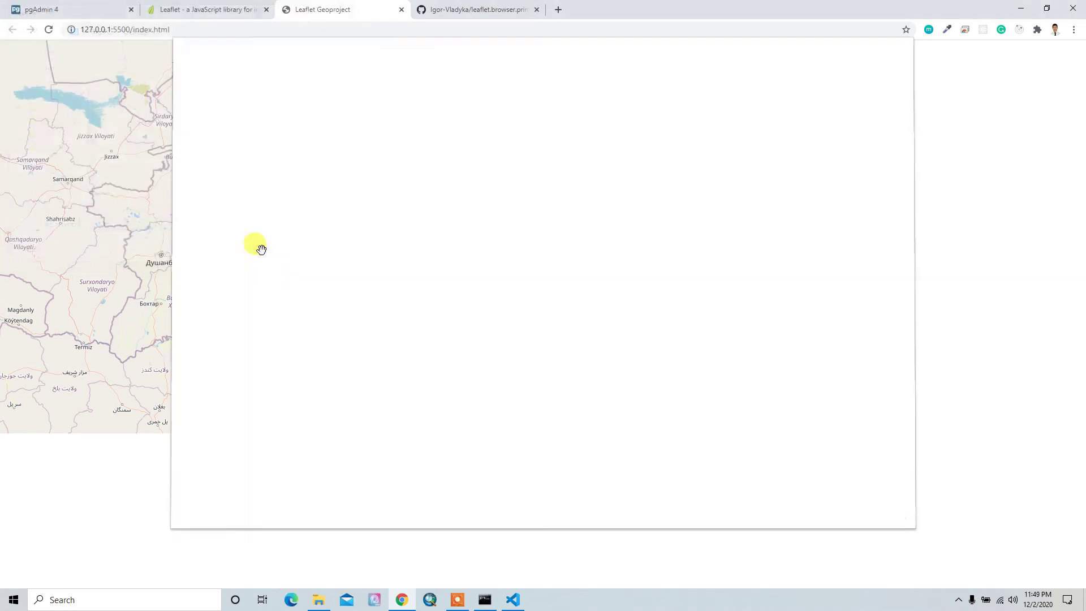
Open Leaflet Geoproject.pdf from the Desktop to check it, close Acrobat Reader, and return to VS Code.
{"action": "left_click", "coordinate": [319, 599]}
{"action": "left_click", "coordinate": [47, 95]}
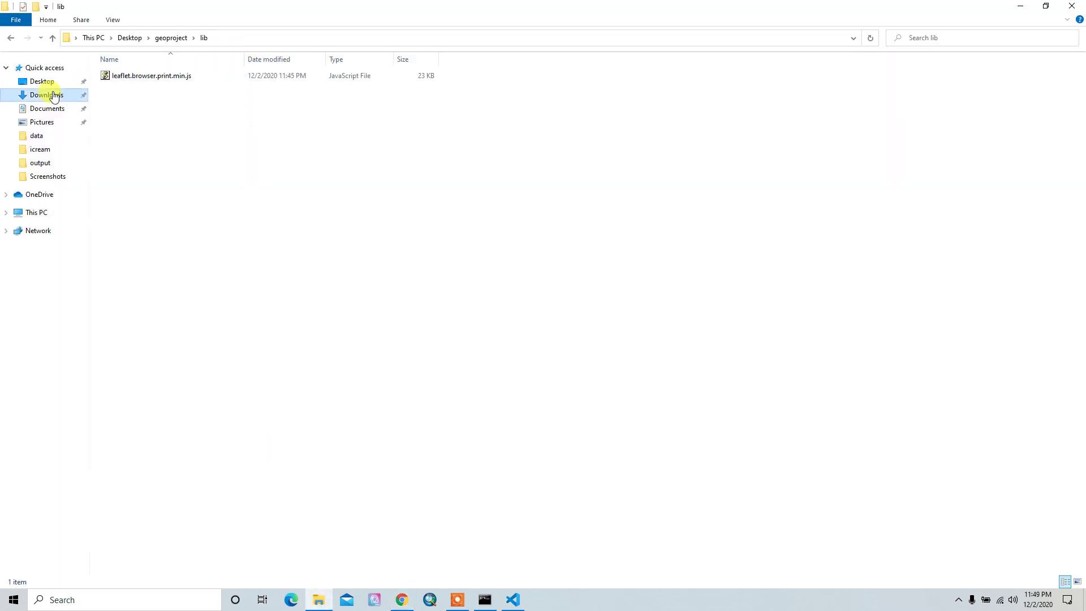
{"action": "left_click", "coordinate": [38, 81]}
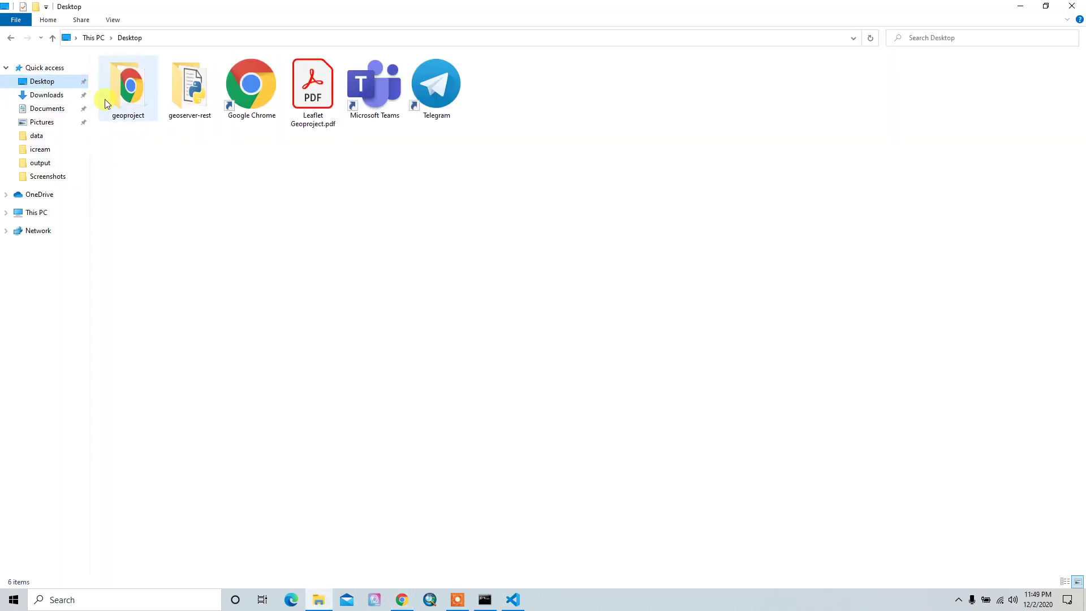
{"action": "left_click", "coordinate": [314, 102]}
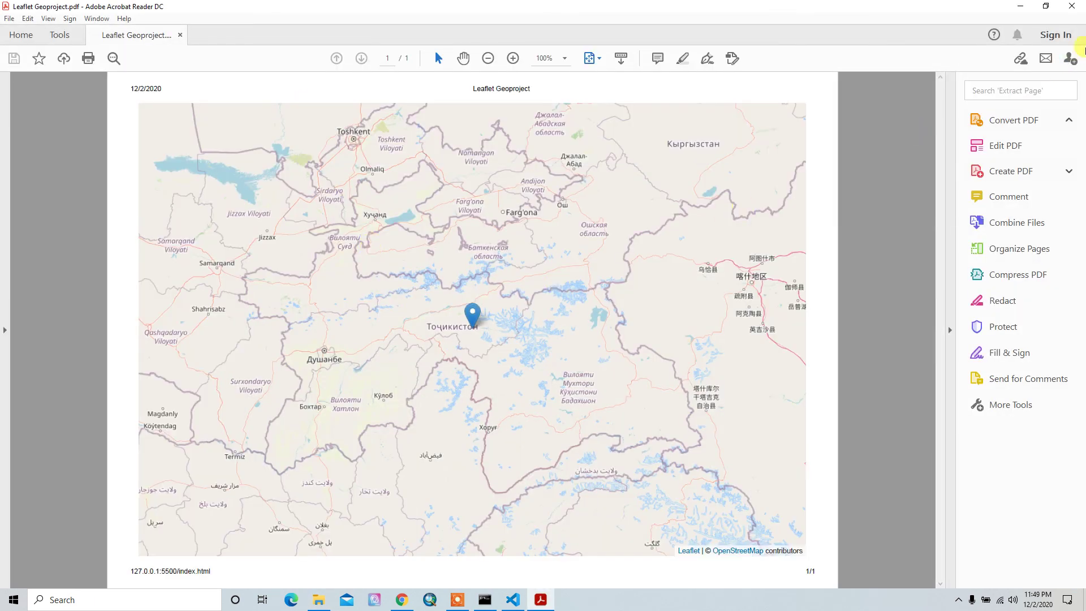
{"action": "left_click", "coordinate": [1073, 6]}
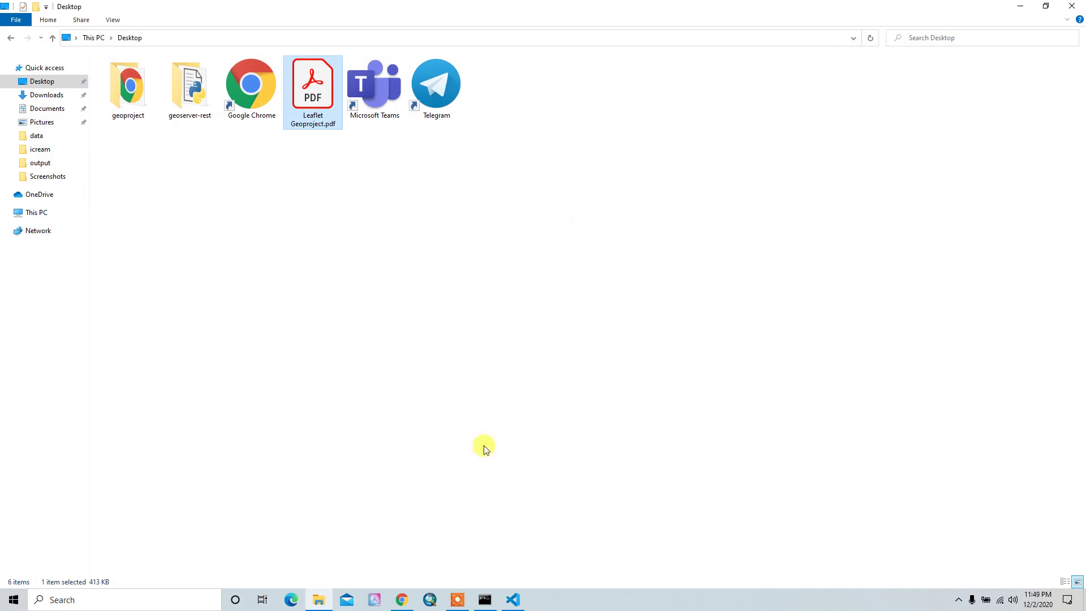
{"action": "left_click", "coordinate": [512, 599]}
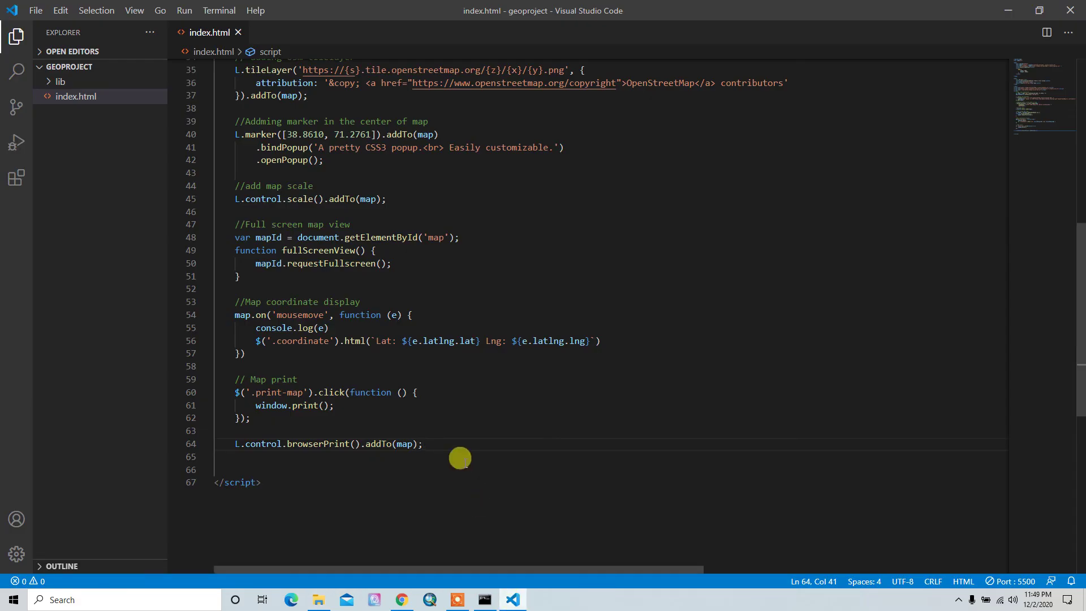